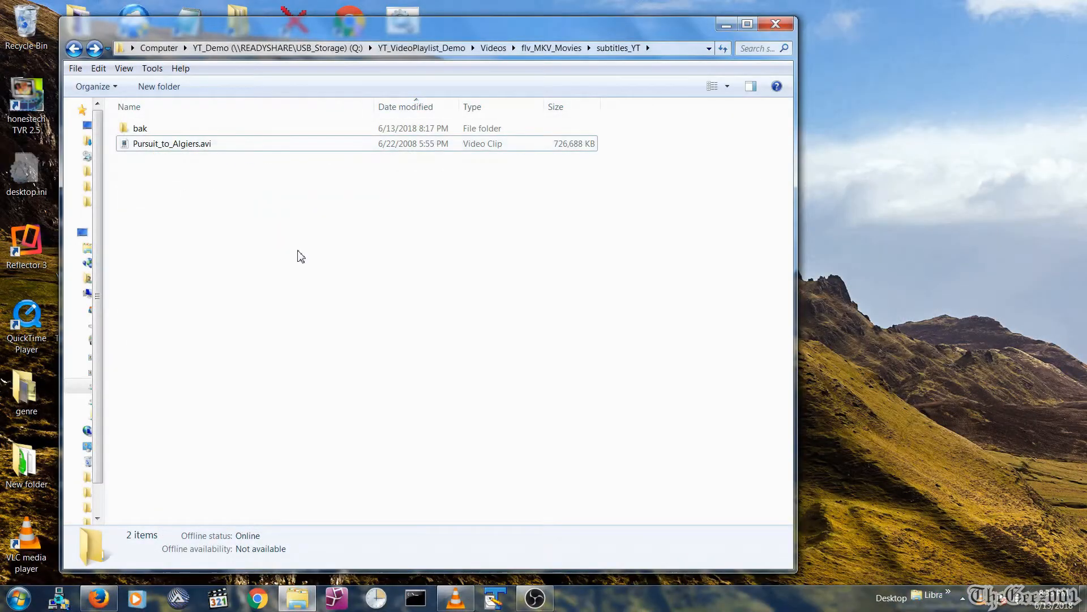
# - Load Pursuit_to_Algiers.avi into the VLC media player playlist, start its playback and pause it
pyautogui.click(456, 598)
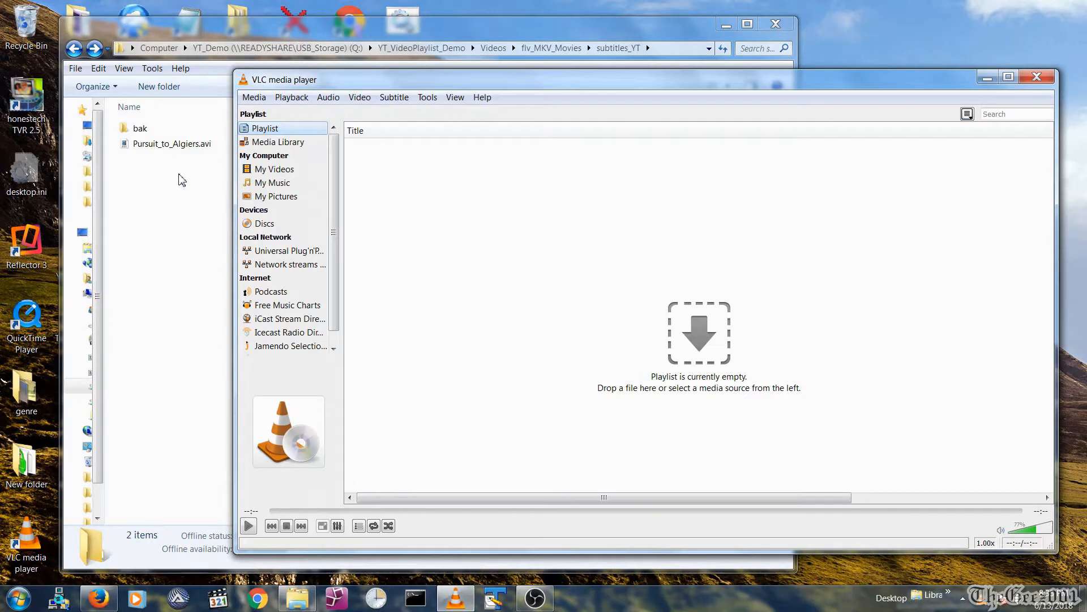
pyautogui.moveTo(173, 148); pyautogui.dragTo(492, 195)
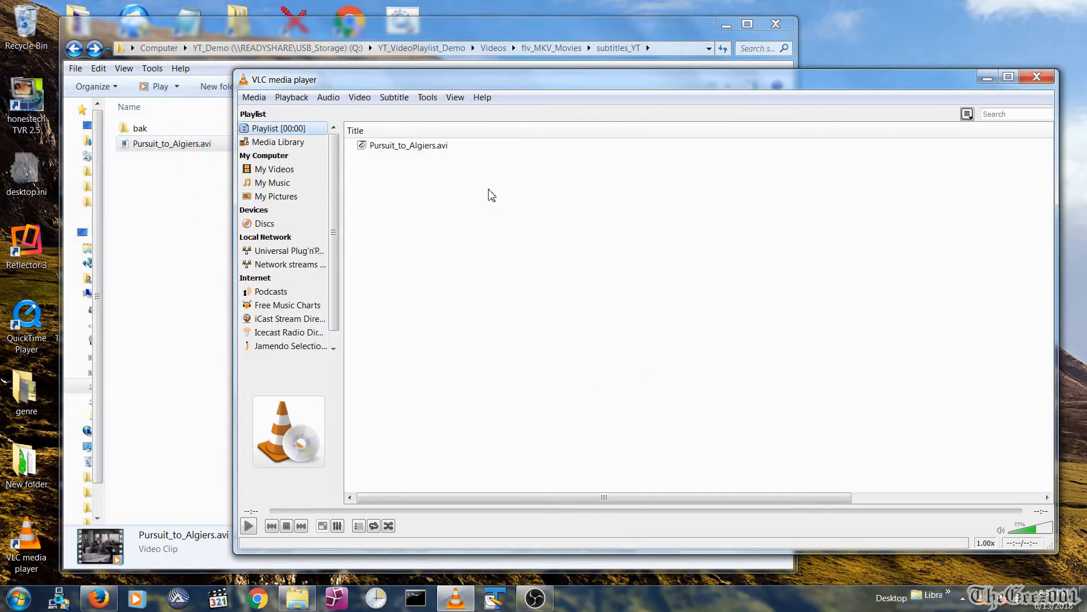
pyautogui.click(249, 527)
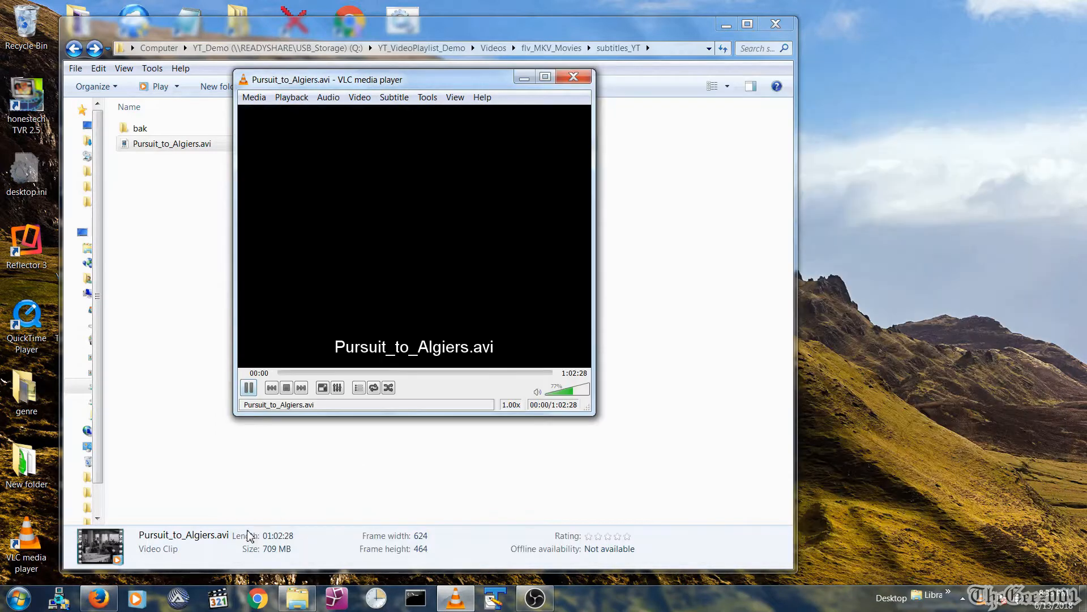
pyautogui.click(249, 388)
# - Search VLsub by name for English subtitles and download Sherlock.Holmes.-.Pursuit.to.Algiers.1945.DVDrip.XviD-Synkboy.srt for the loaded video
pyautogui.click(456, 100)
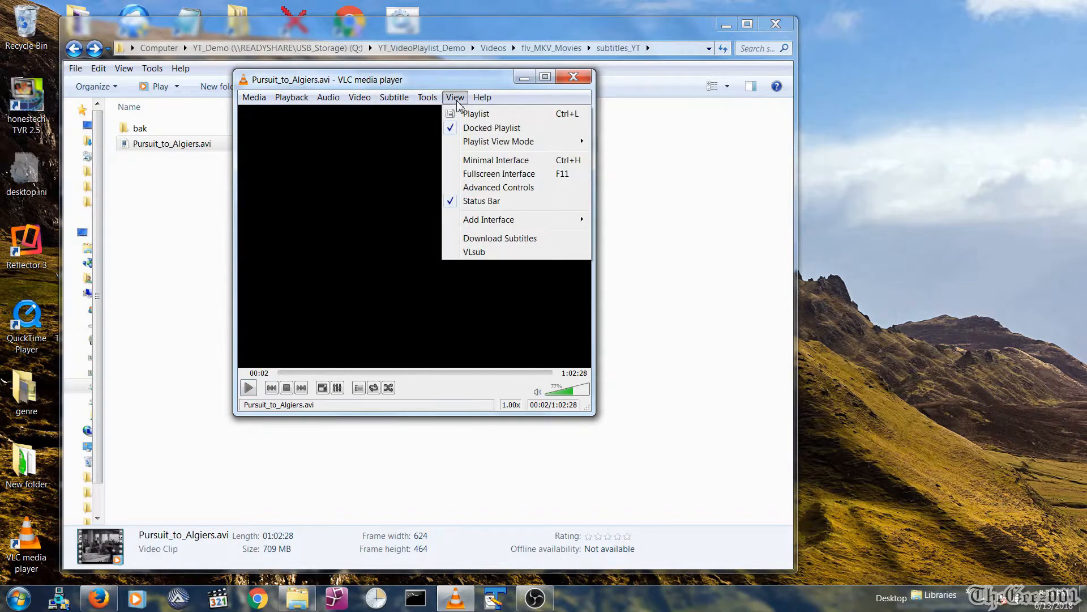
pyautogui.click(476, 252)
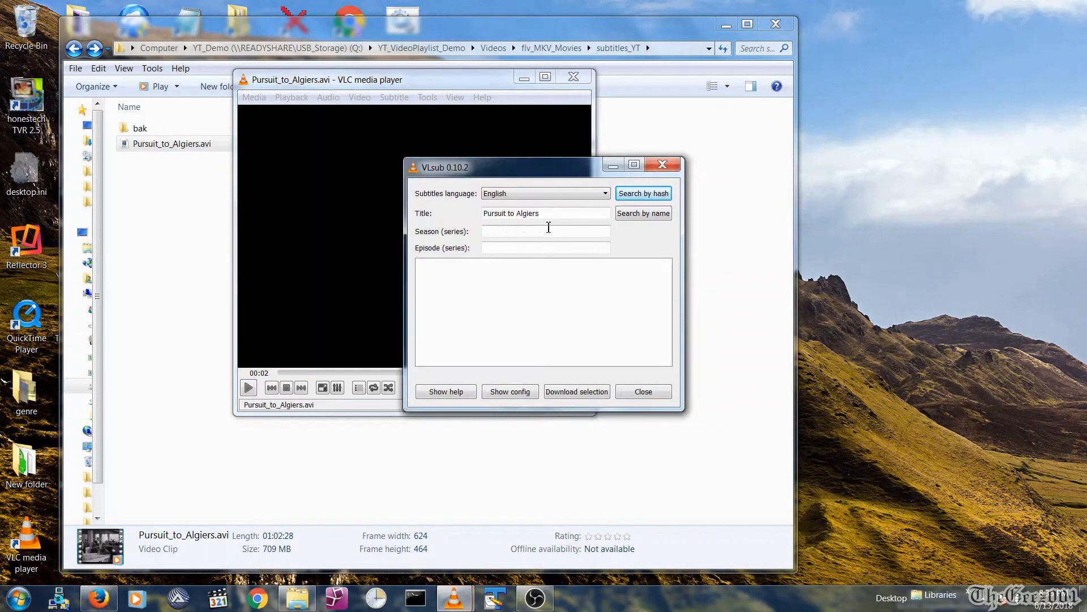
pyautogui.click(632, 217)
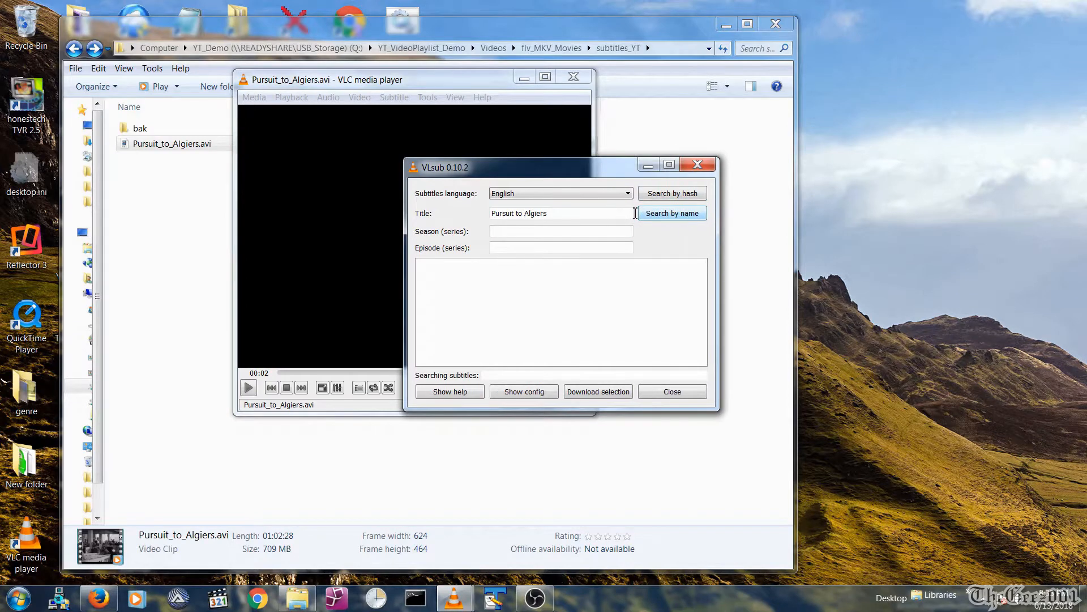
pyautogui.click(572, 266)
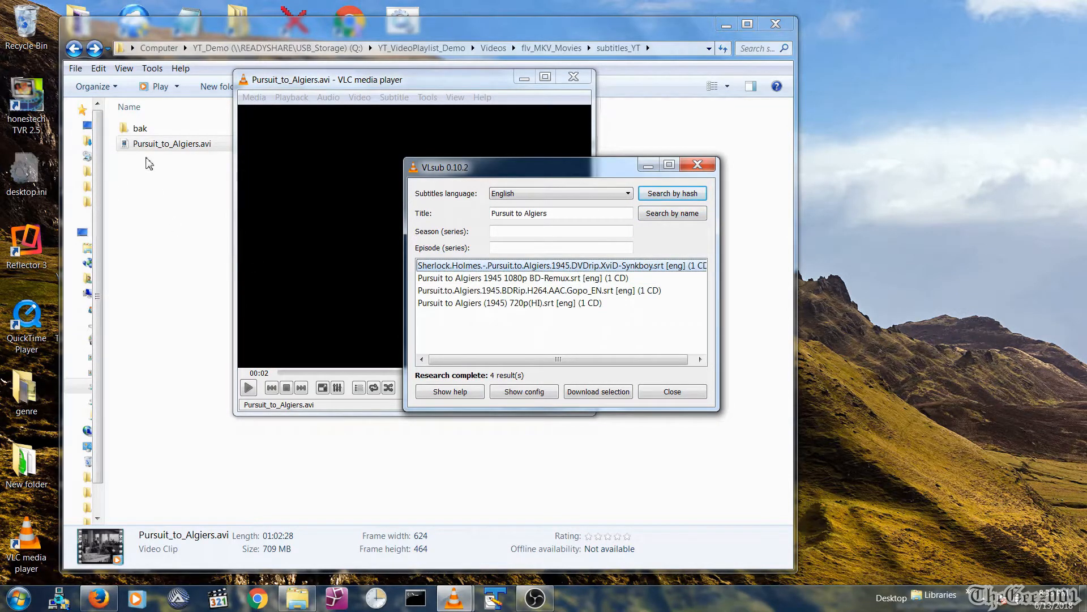
pyautogui.click(606, 395)
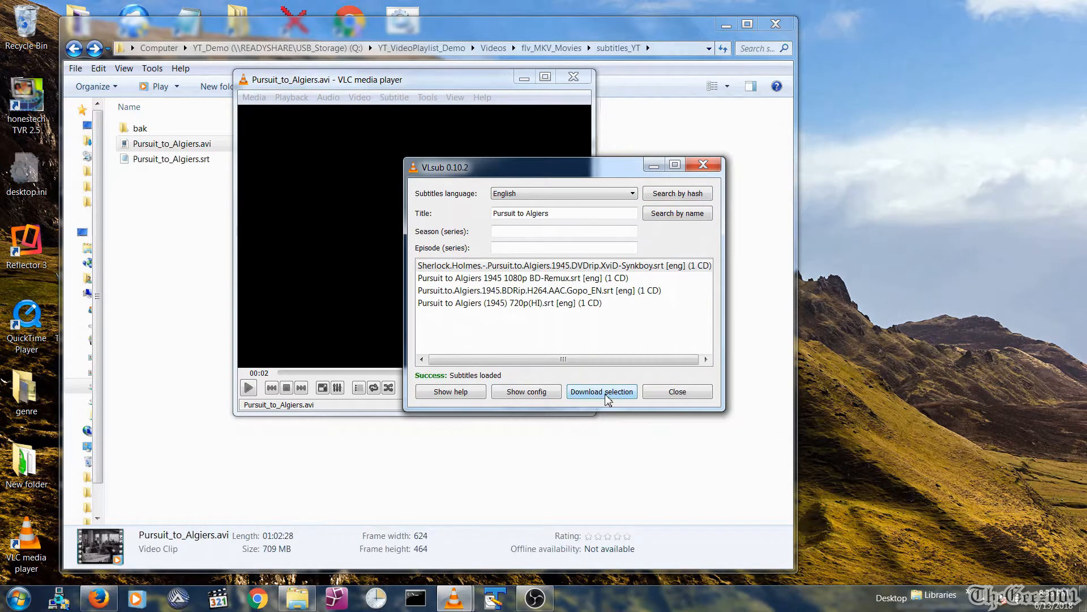
pyautogui.click(678, 391)
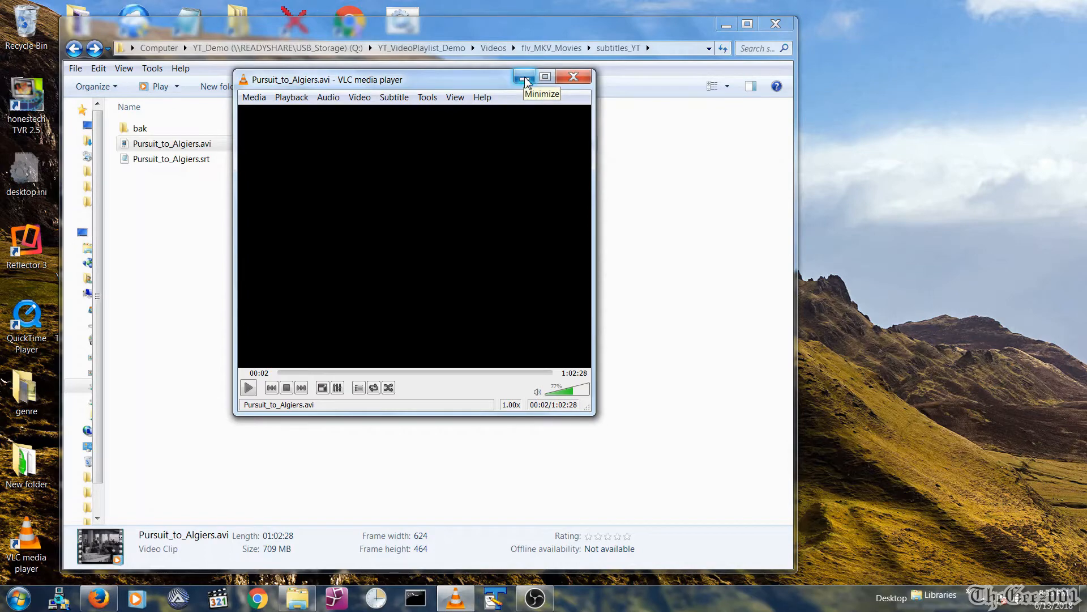
# - Close VLC and view the downloaded Pursuit_to_Algiers.srt in Notepad
pyautogui.click(573, 79)
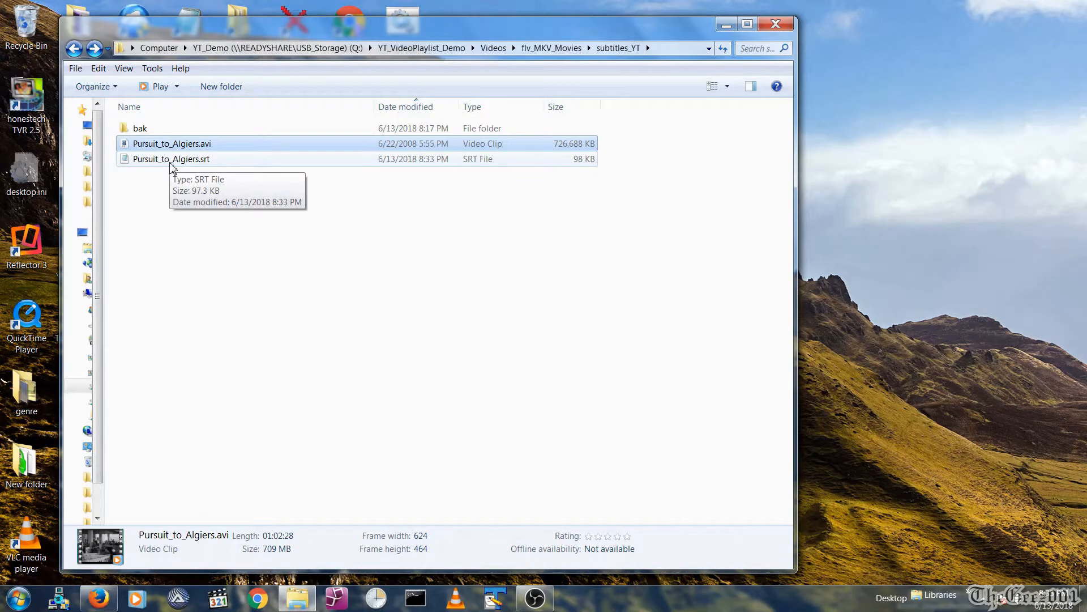
pyautogui.doubleClick(170, 163)
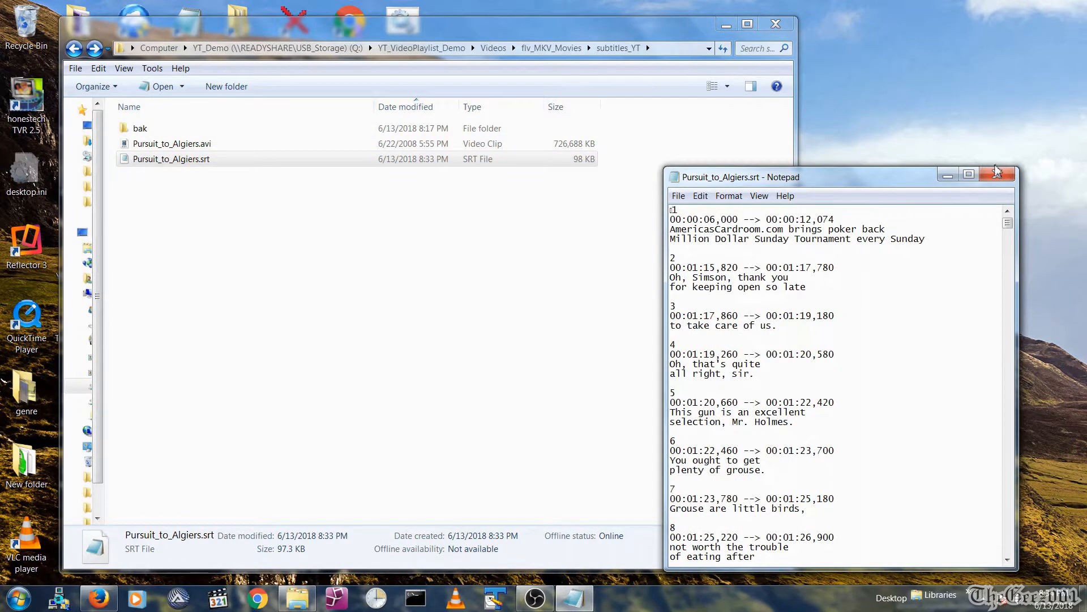
pyautogui.click(998, 173)
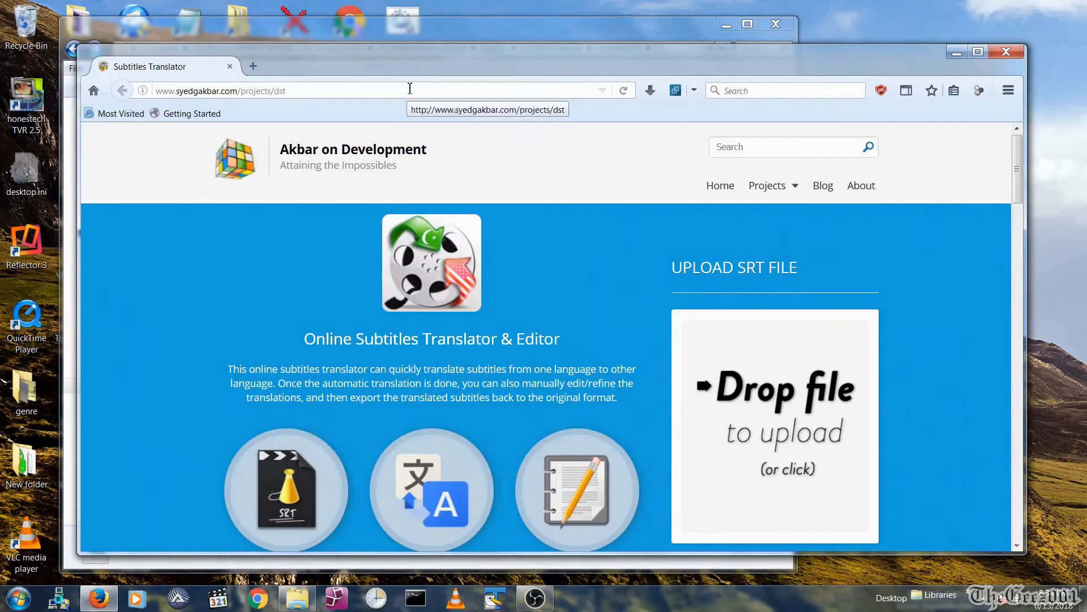
# - Upload Pursuit_to_Algiers.srt from Q:\YT_VideoPlaylist_Demo\Videos\flv_MKV_Movies\subtitles_YT to the online subtitles translator in Firefox
pyautogui.click(779, 409)
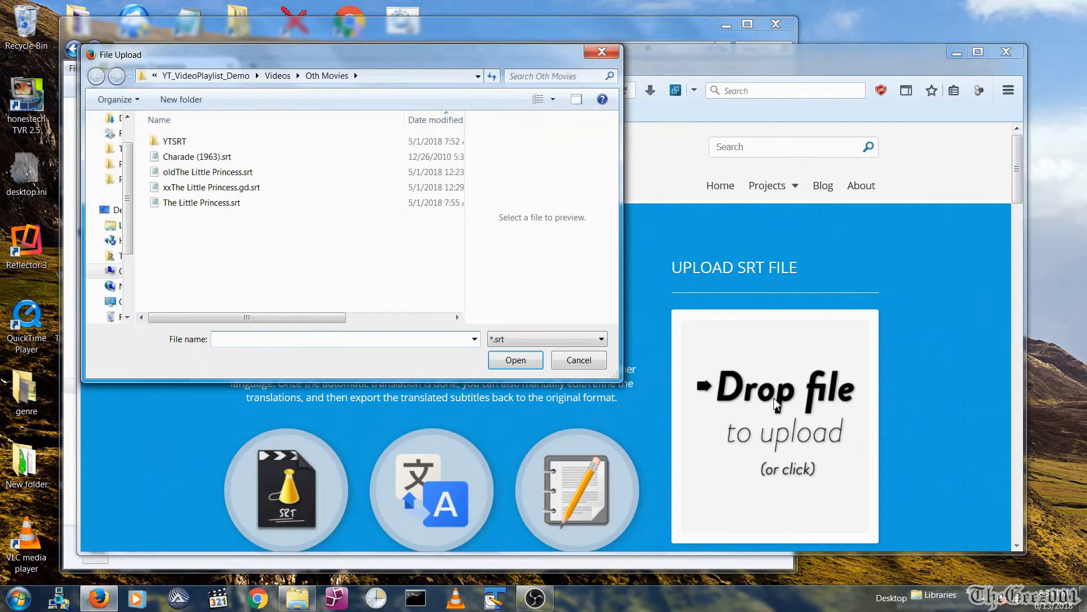
pyautogui.click(371, 76)
pyautogui.hotkey('ctrl', 'v')
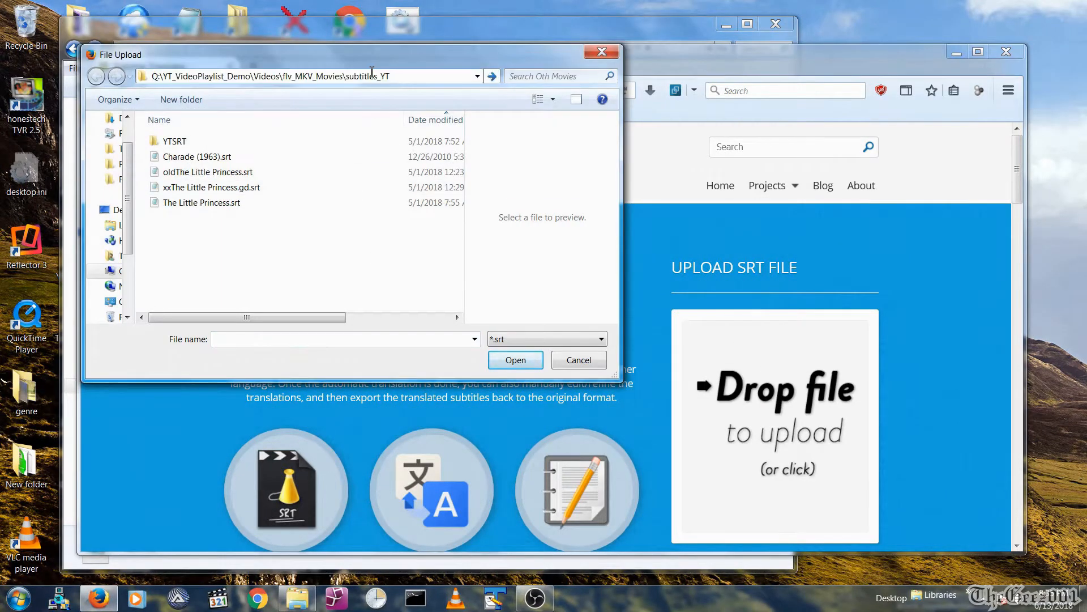
pyautogui.press('Return')
pyautogui.click(221, 159)
pyautogui.click(518, 361)
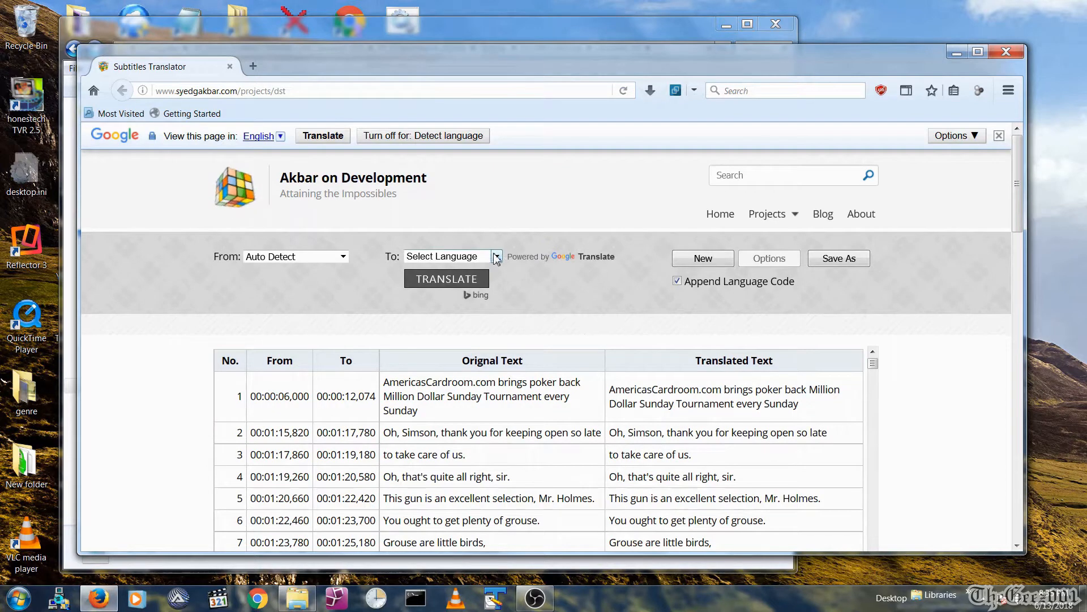
# - Translate the uploaded subtitles into Spanish and check the translated lines through to the end of the list
pyautogui.click(496, 256)
pyautogui.moveTo(498, 289); pyautogui.dragTo(500, 439)
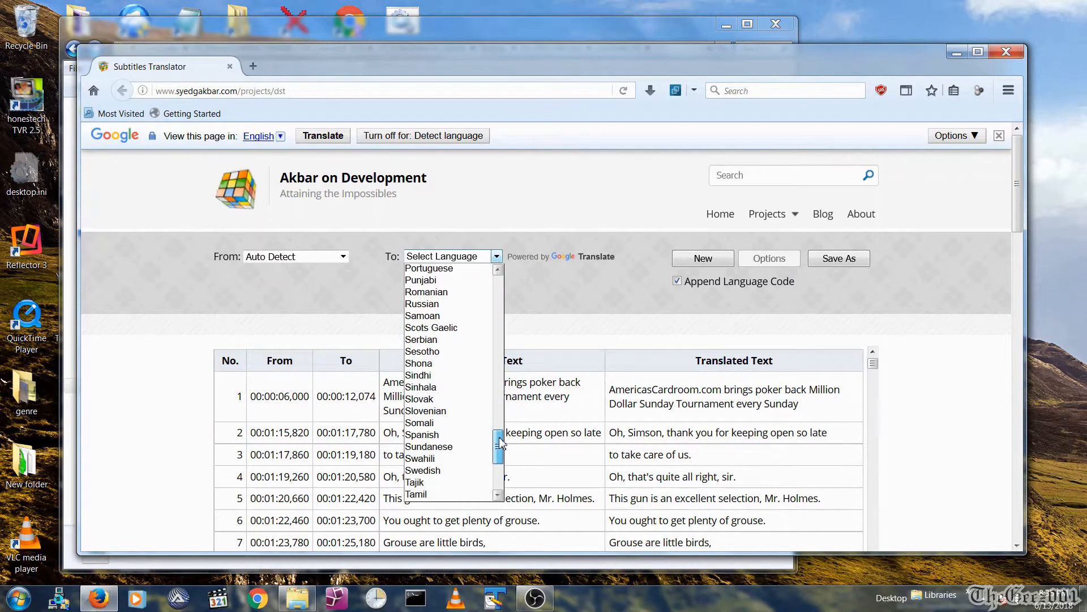
pyautogui.click(459, 434)
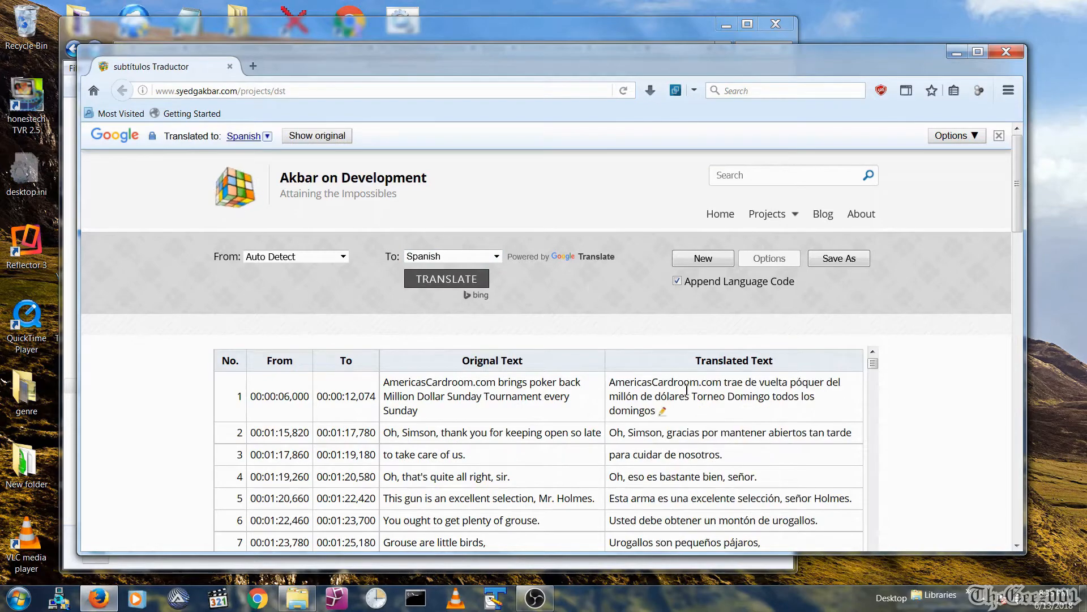
pyautogui.moveTo(874, 369); pyautogui.dragTo(879, 512)
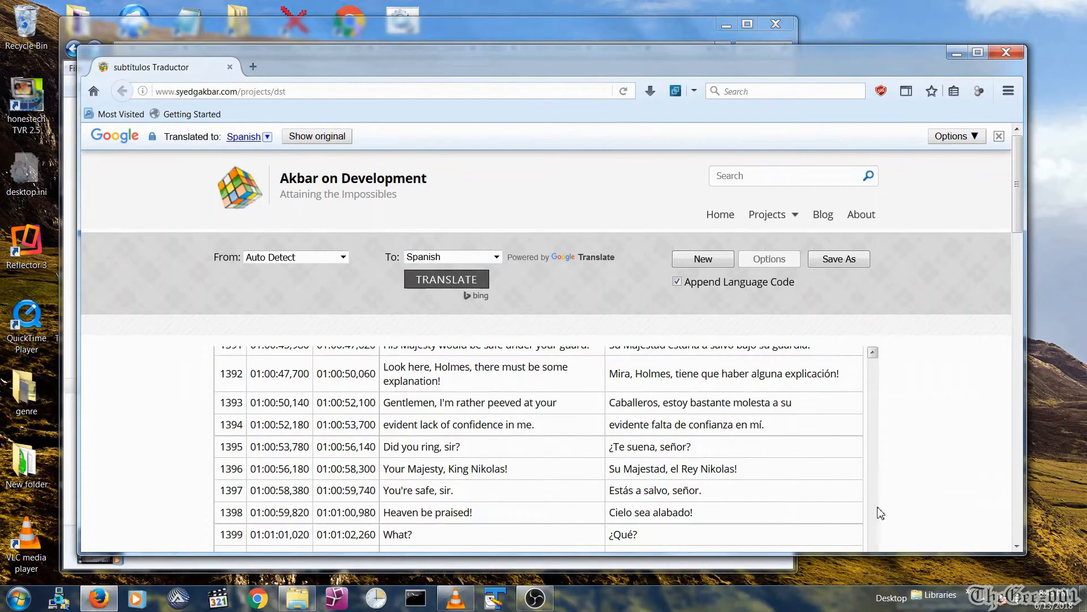
pyautogui.click(1018, 546)
pyautogui.scroll(-5, 1018, 546)
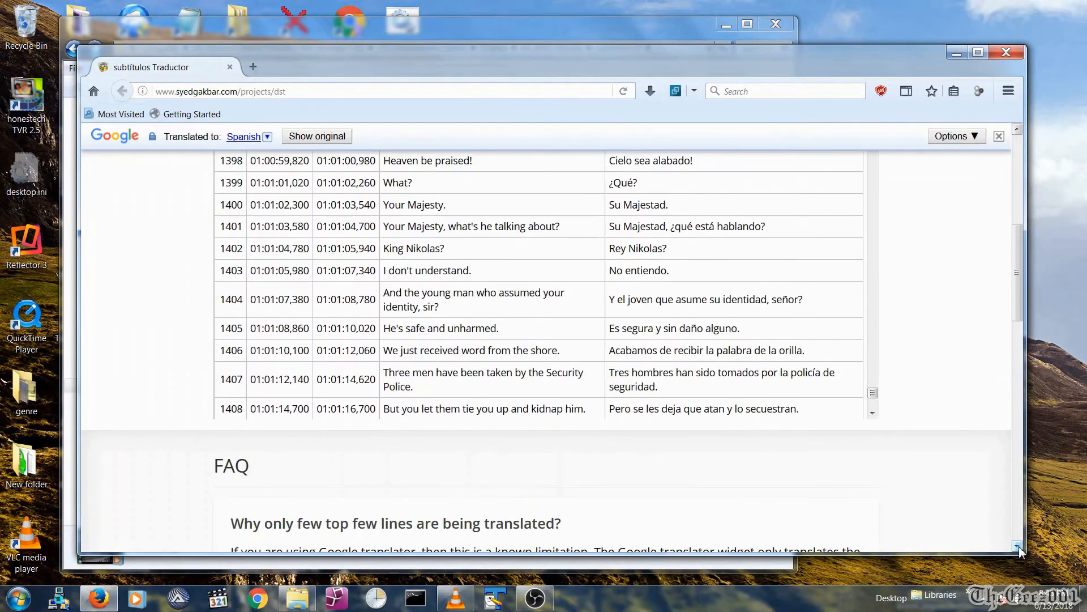
pyautogui.click(872, 413)
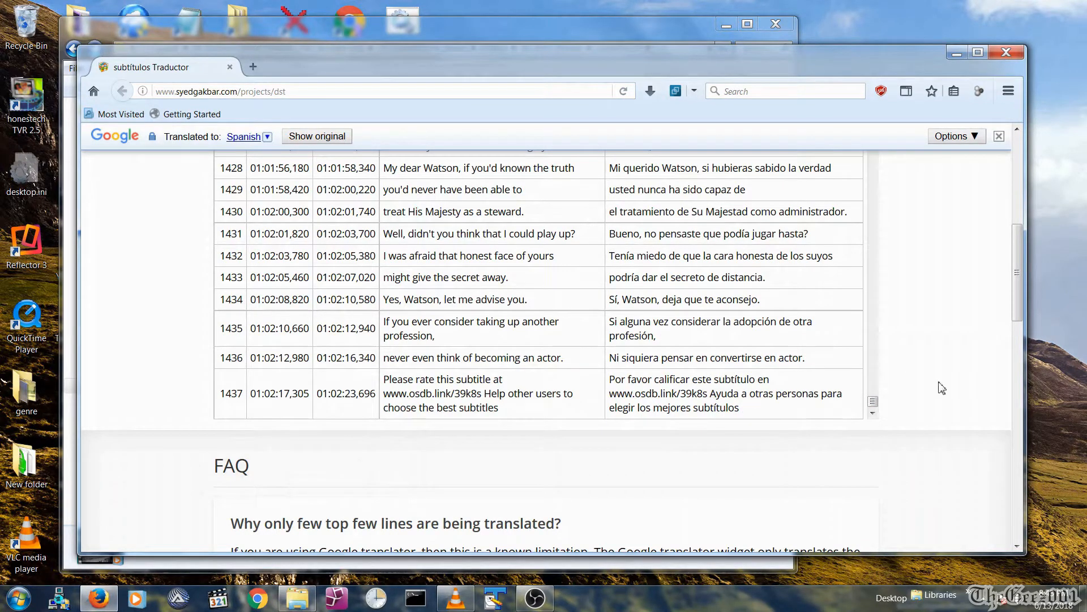
# - Save the translated subtitles as a download named Pursuit_to_Algiers.es.srt with the language code appended
pyautogui.moveTo(1018, 309); pyautogui.dragTo(1017, 224)
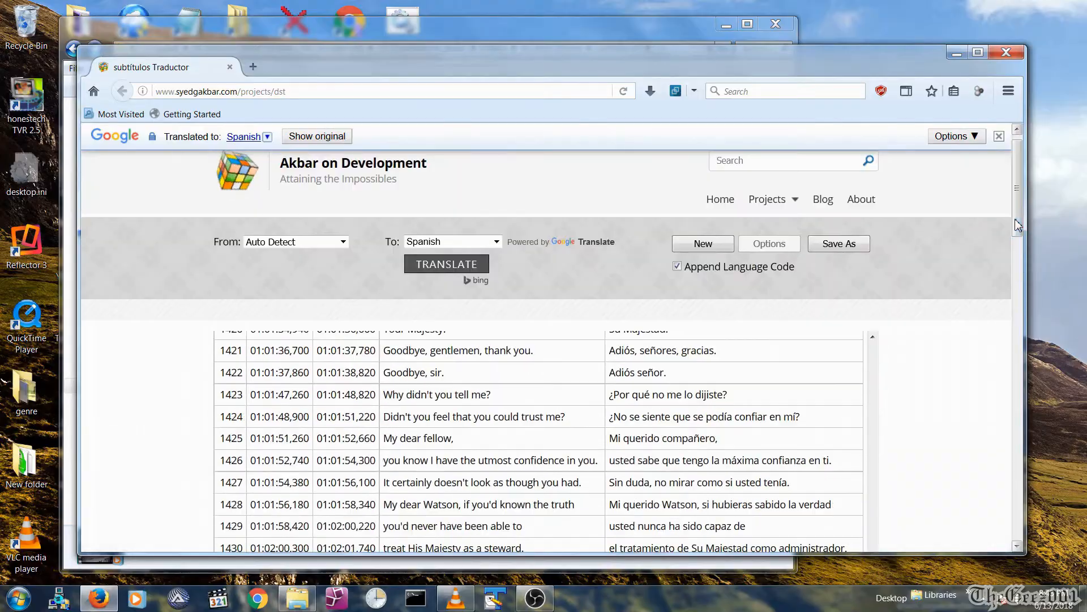
pyautogui.click(836, 245)
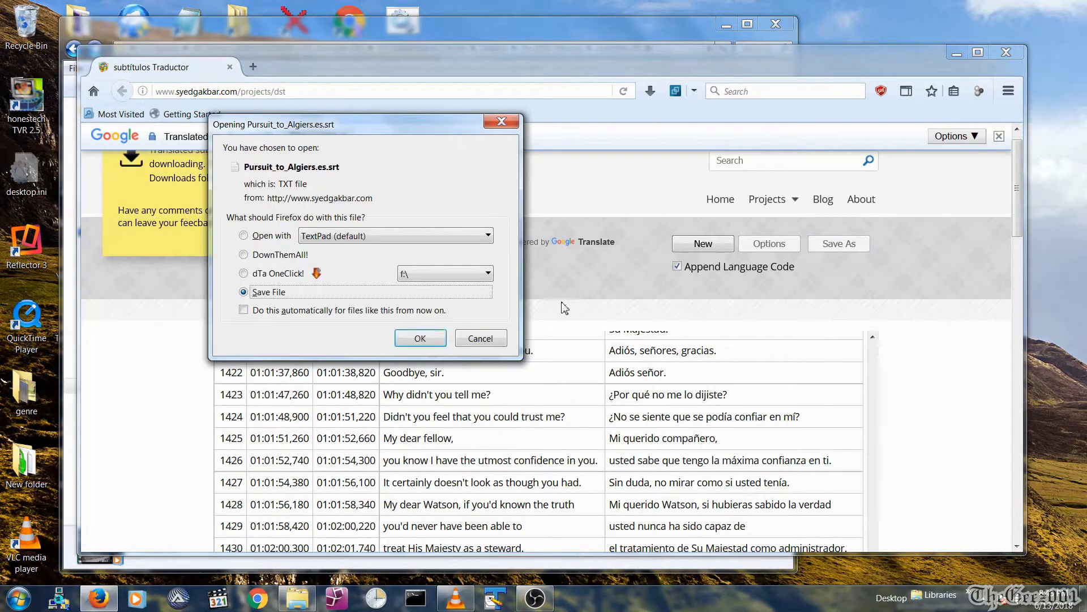
pyautogui.click(420, 339)
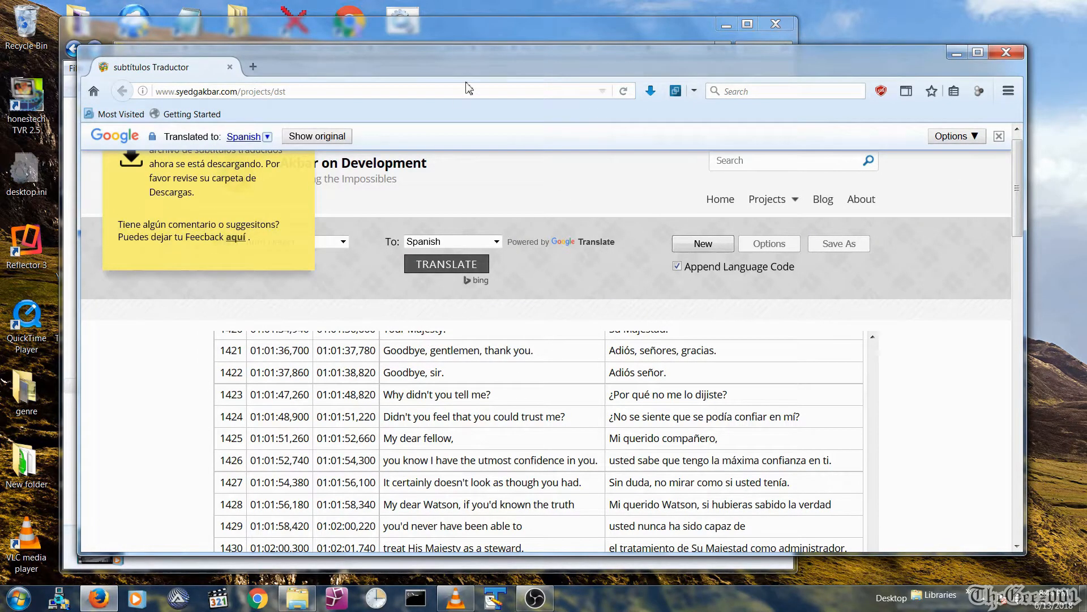
# - Copy the downloaded Pursuit_to_Algiers.es.srt into the subtitles_YT folder and open it in Notepad
pyautogui.click(474, 28)
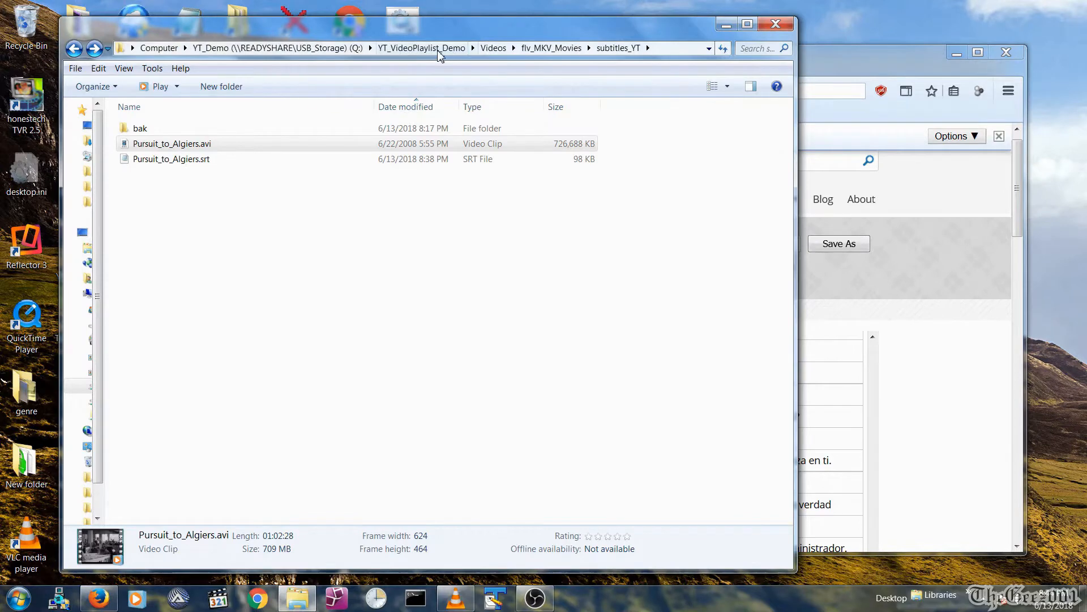
pyautogui.click(124, 67)
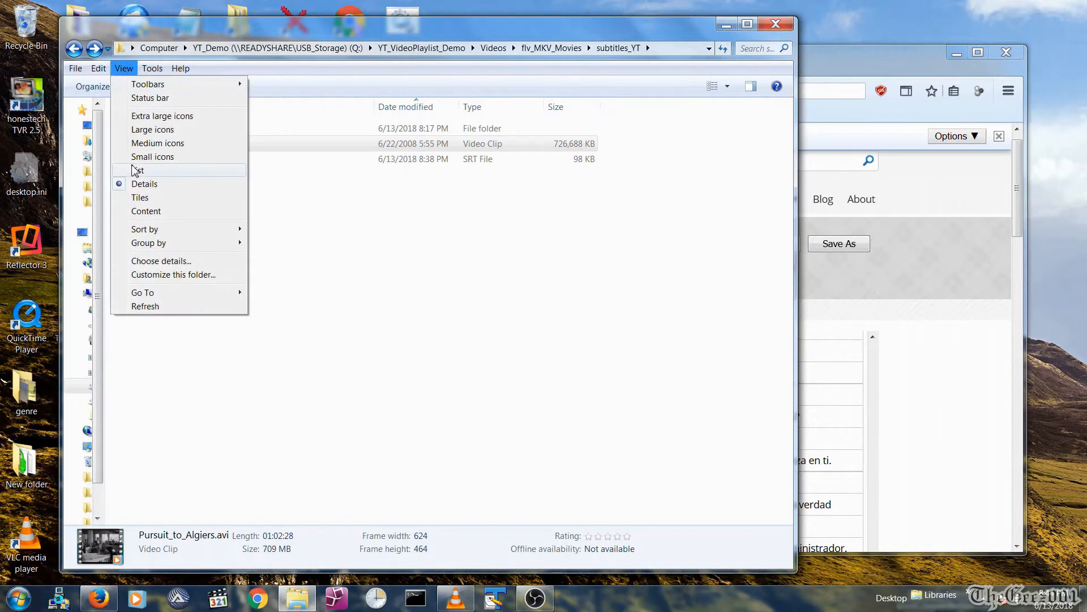
pyautogui.click(145, 306)
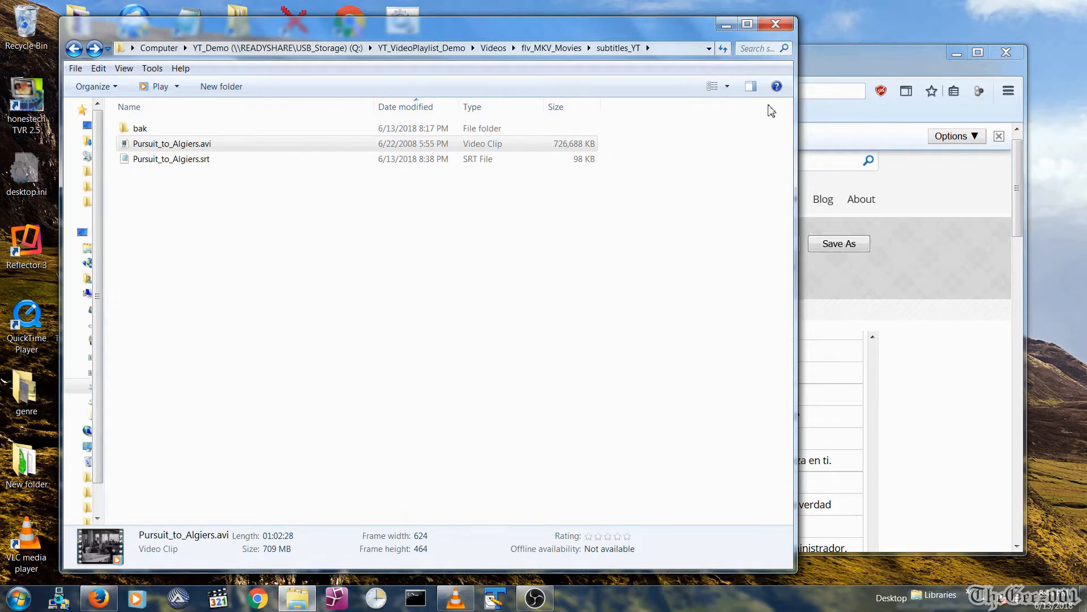
pyautogui.click(814, 73)
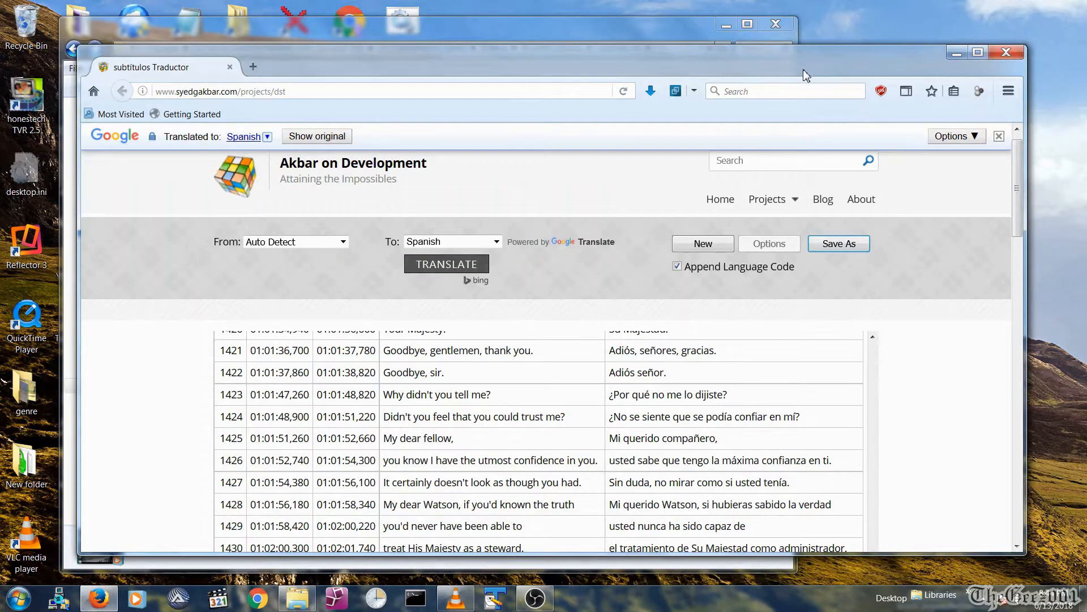
pyautogui.click(651, 92)
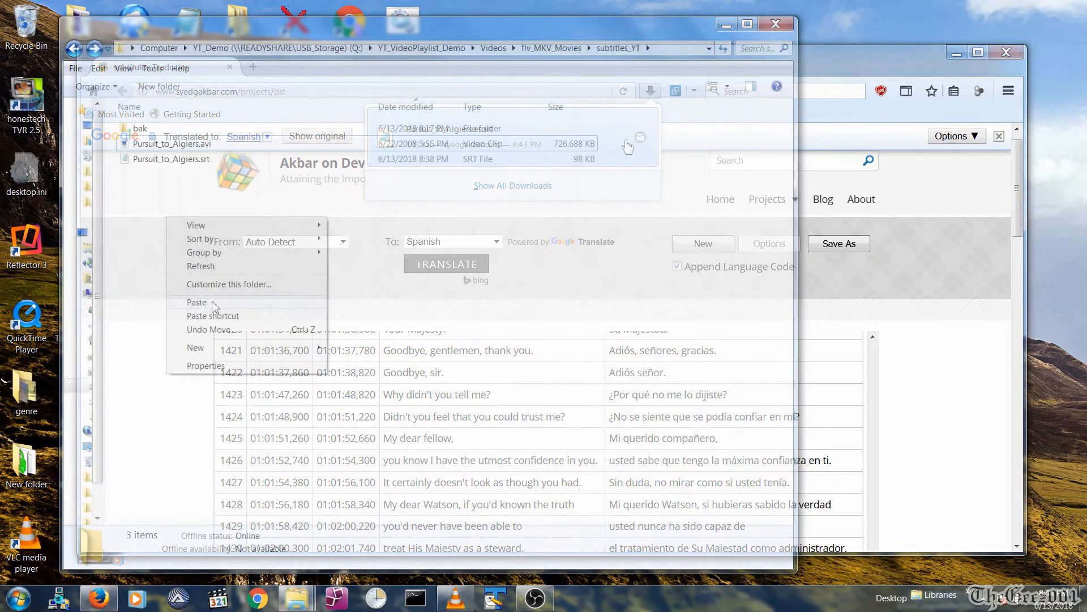
pyautogui.click(216, 303)
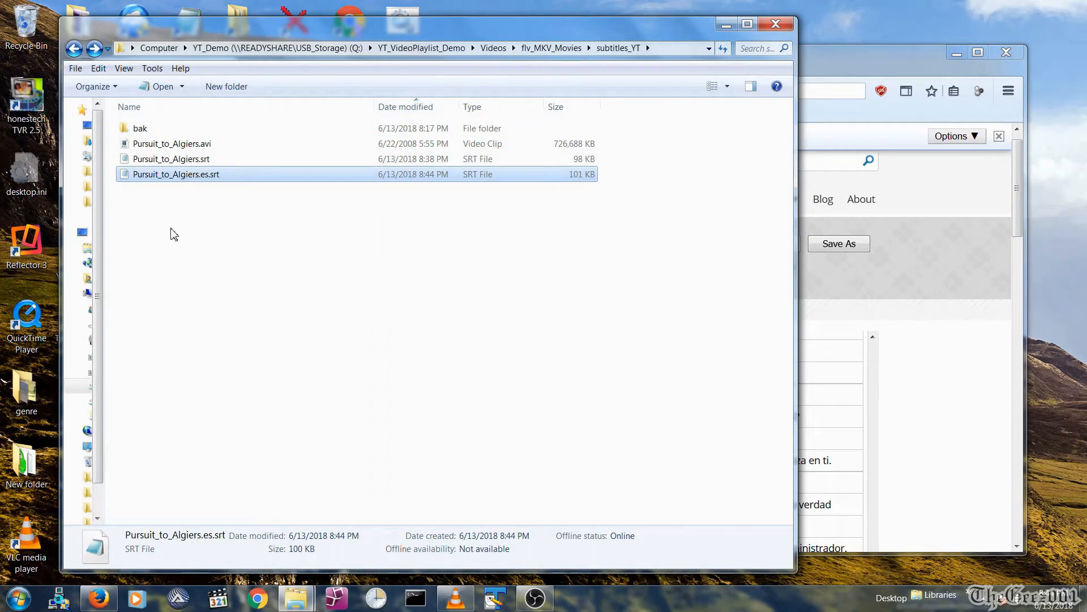
pyautogui.doubleClick(161, 178)
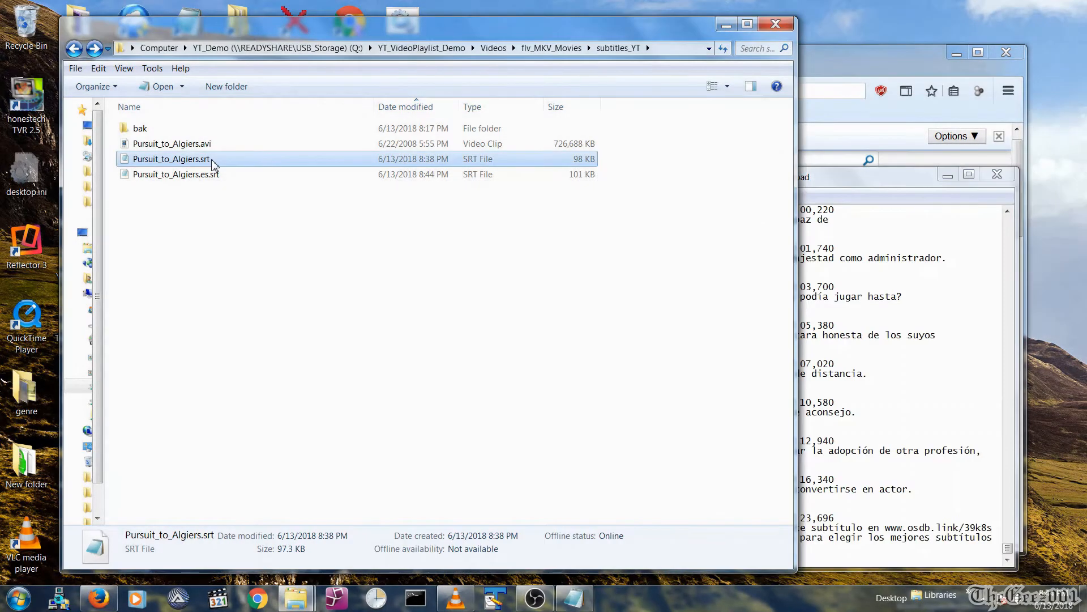
# - Rename the original Pursuit_to_Algiers.srt to Pursuit_to_Algiers.srt.old
pyautogui.click(213, 161)
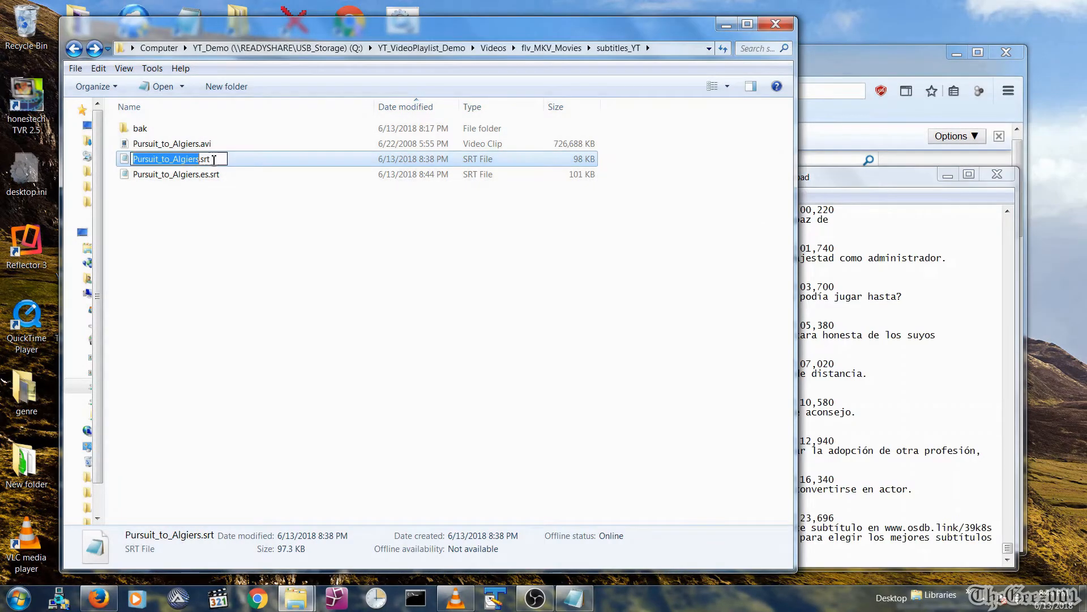
pyautogui.click(214, 160)
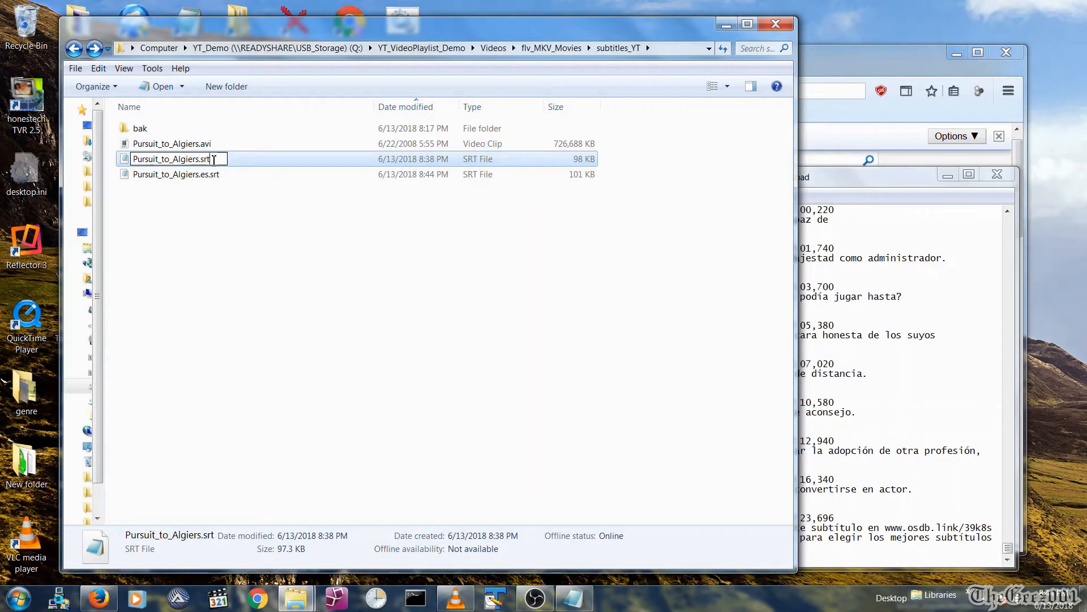
pyautogui.write('.old')
pyautogui.press('Return')
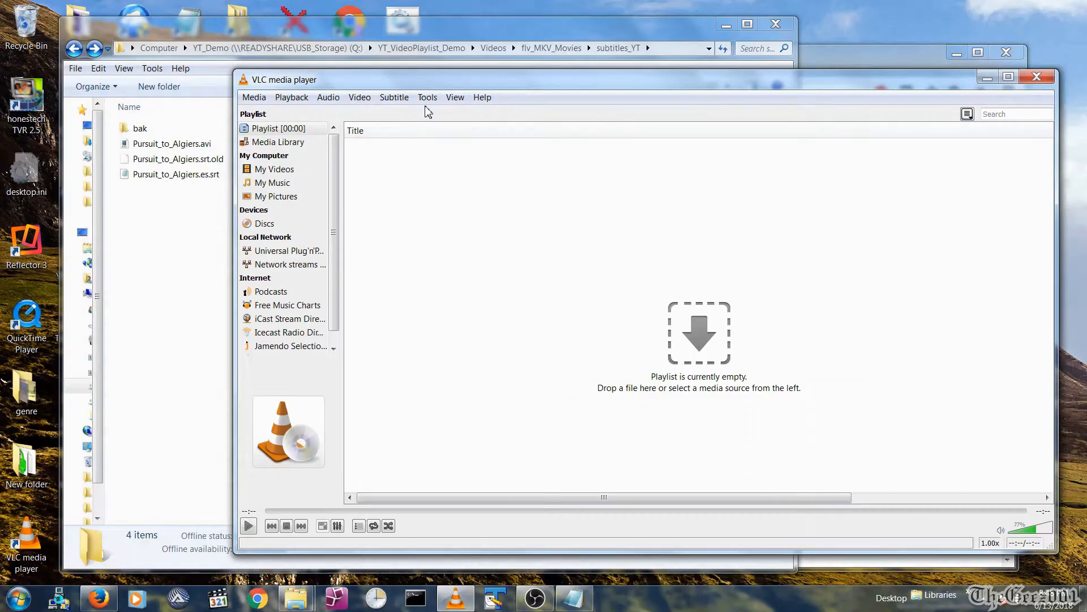
# - Set up a new stream in VLC with Pursuit_to_Algiers.avi from Q:\YT_VideoPlaylist_Demo\Videos\flv_MKV_Movies\subtitles_YT as its source file
pyautogui.click(256, 98)
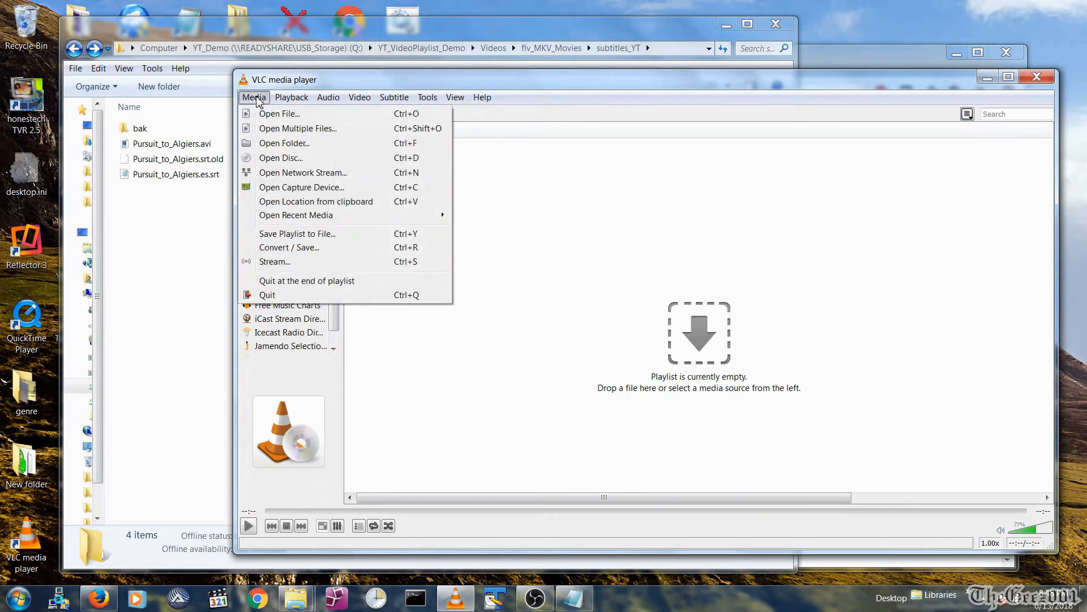
pyautogui.click(275, 262)
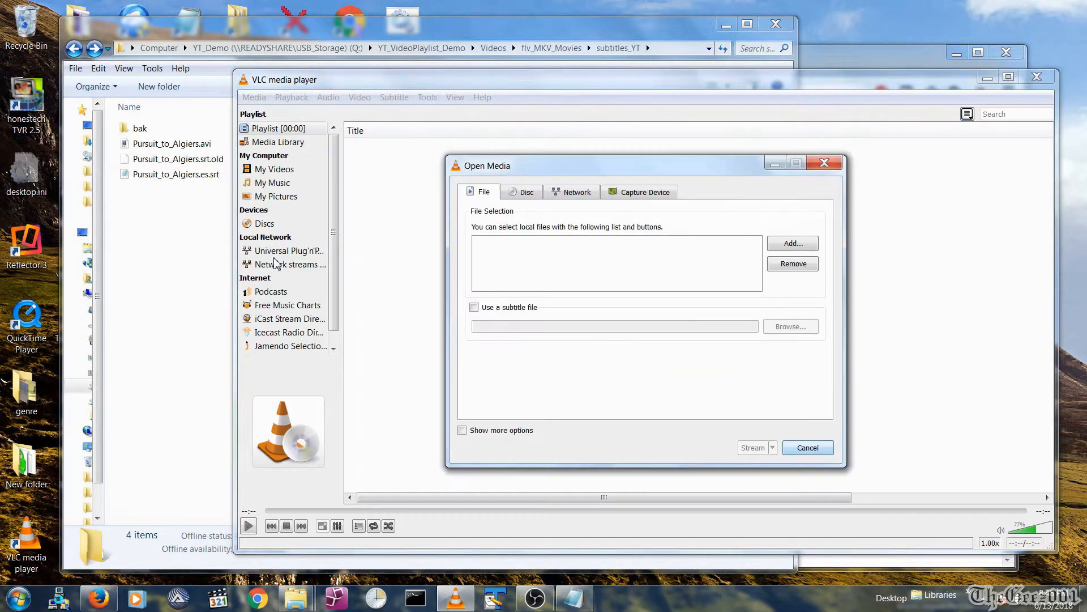
pyautogui.click(790, 243)
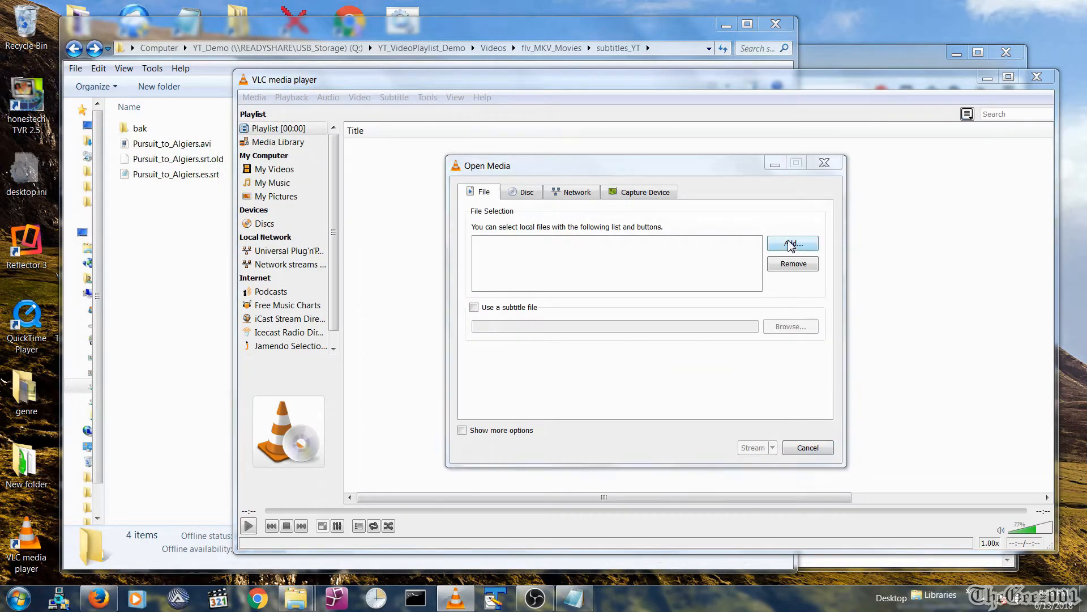
pyautogui.write('Q:\\YT_VideoPlaylist_Demo\\Videos\\flv_MKV_Movies\\subtitles_YT')
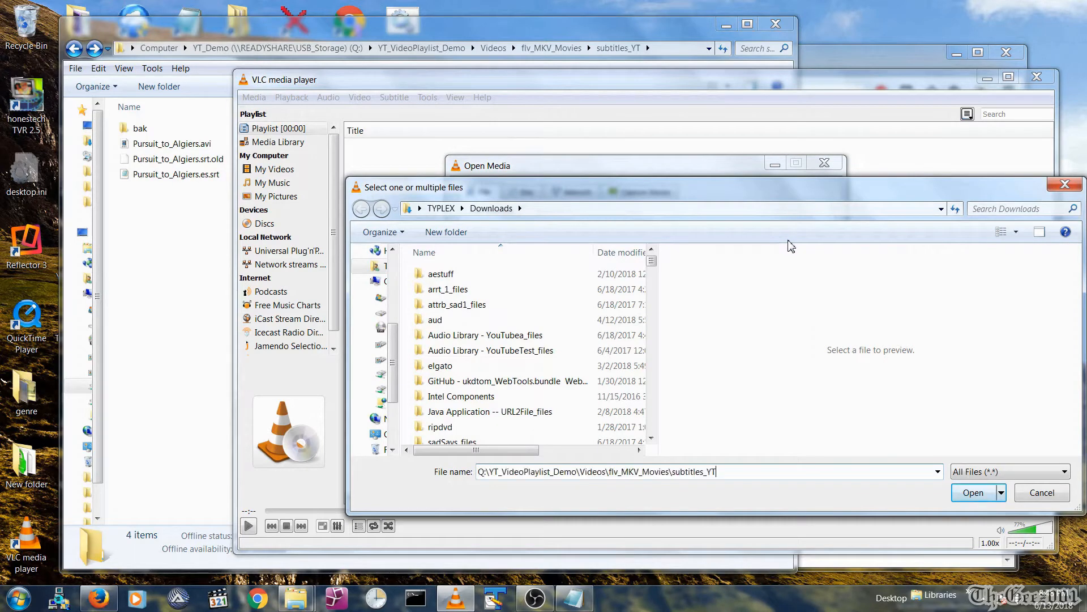
pyautogui.press('Return')
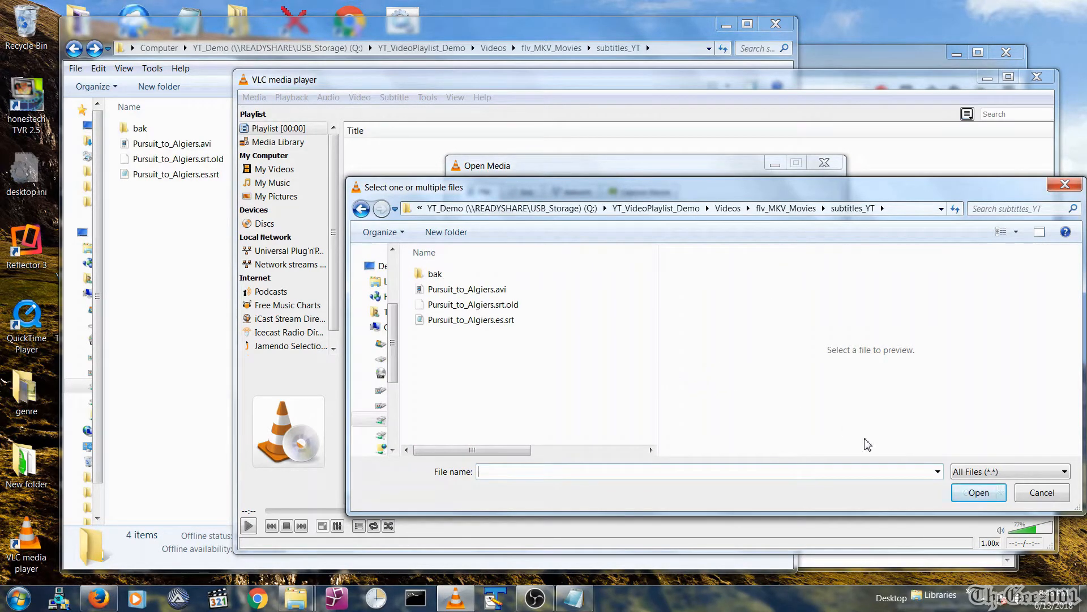
pyautogui.click(503, 290)
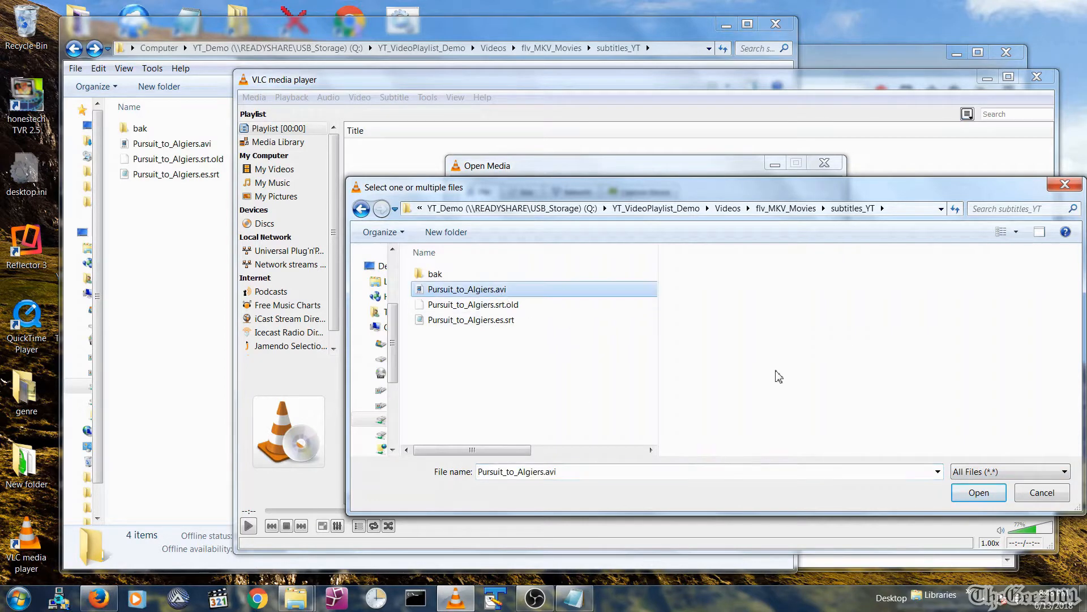
pyautogui.click(971, 490)
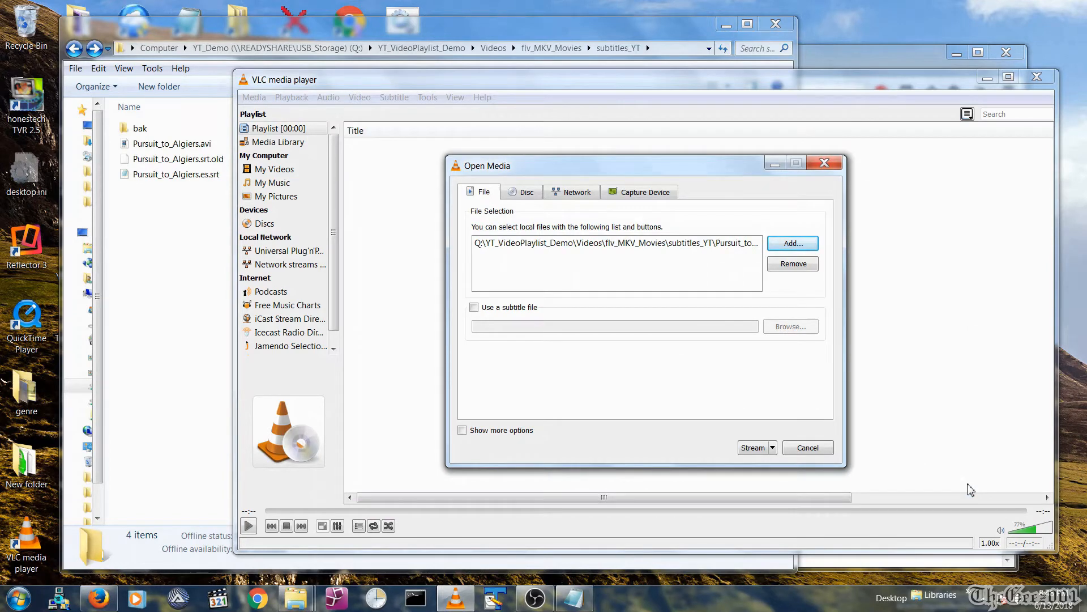
pyautogui.click(747, 448)
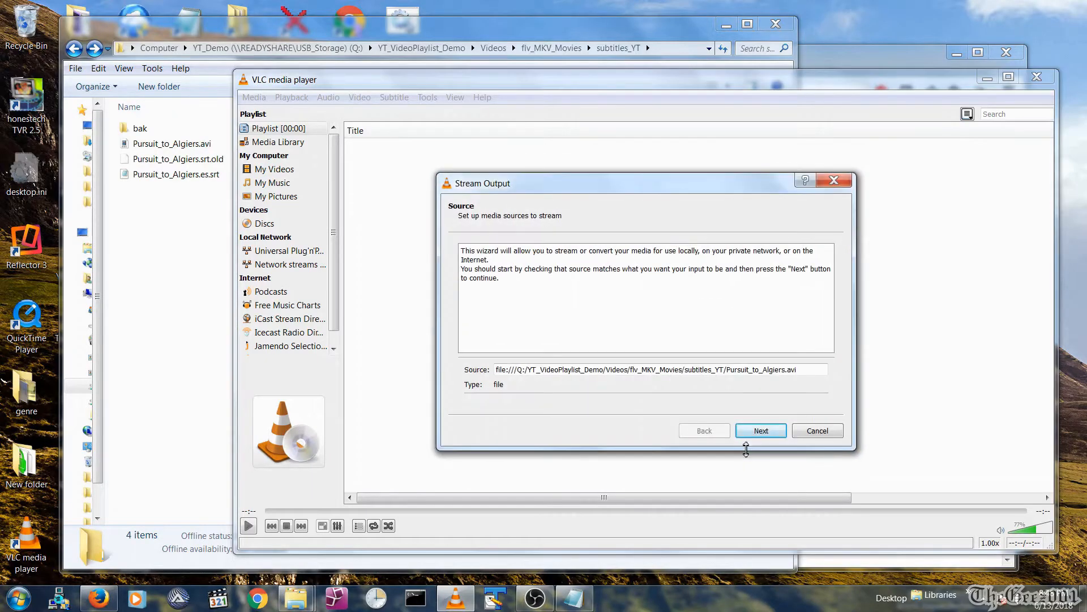
# - Add an HTTP destination for the stream with the path /TheGeez001 and continue to the transcoding options
pyautogui.click(776, 434)
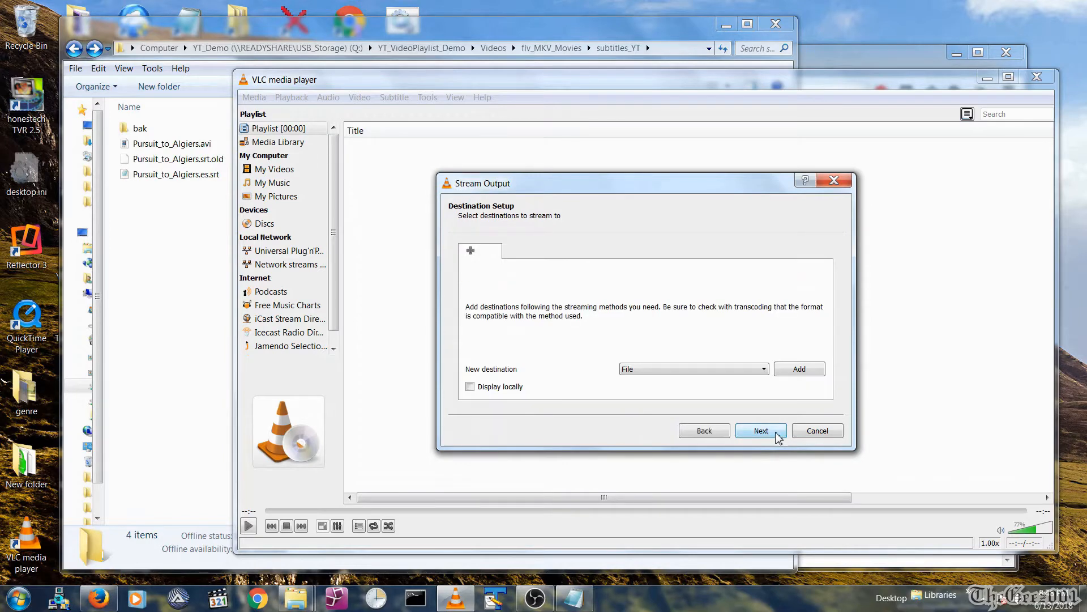
pyautogui.click(725, 369)
pyautogui.click(721, 390)
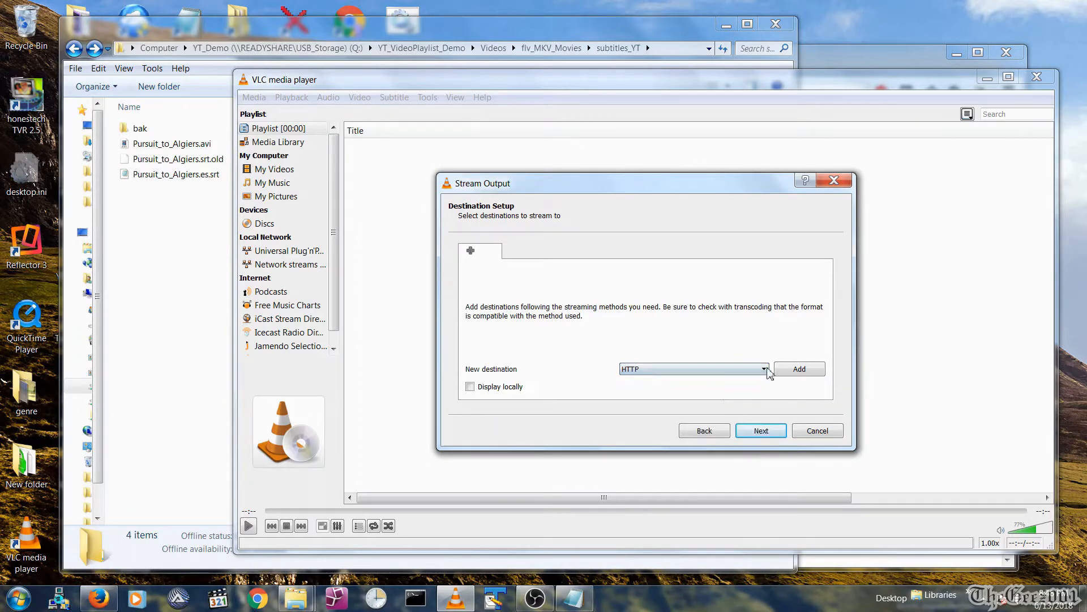
pyautogui.click(801, 371)
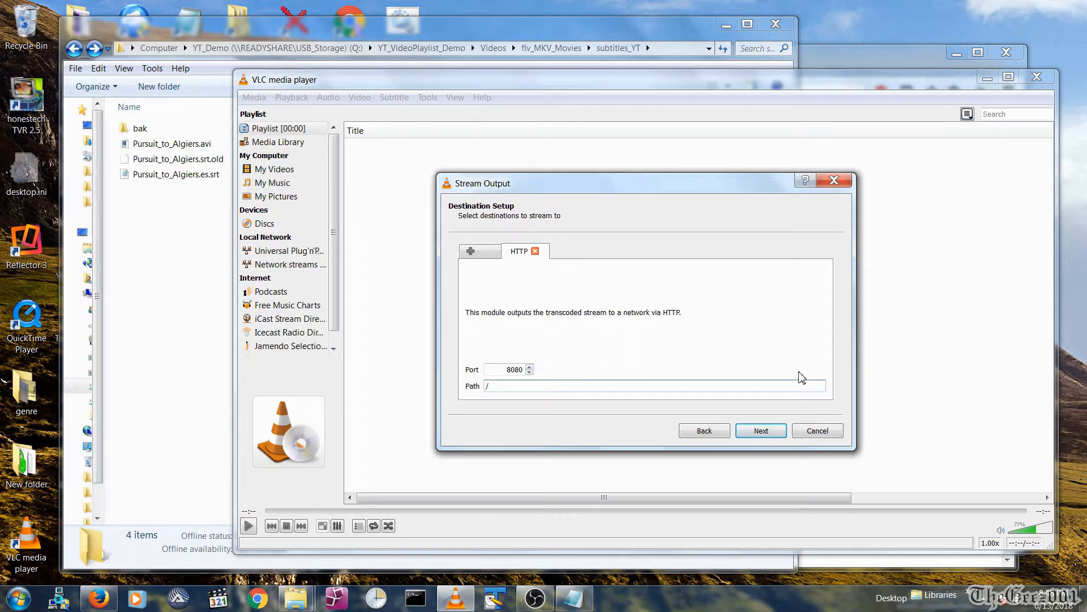
pyautogui.click(634, 386)
pyautogui.write('The')
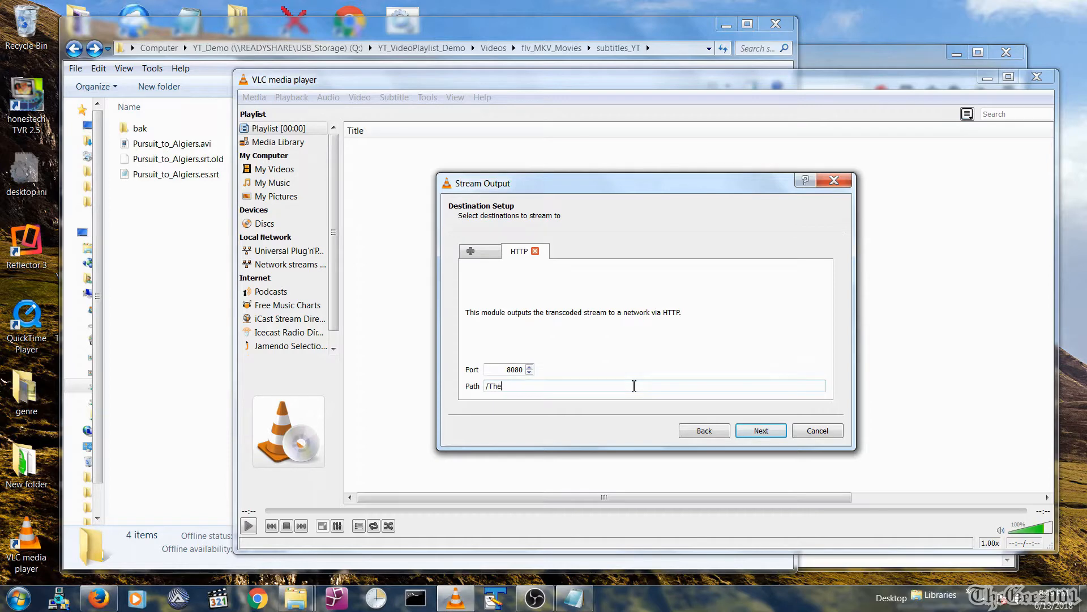
pyautogui.write('Geez001')
pyautogui.click(760, 431)
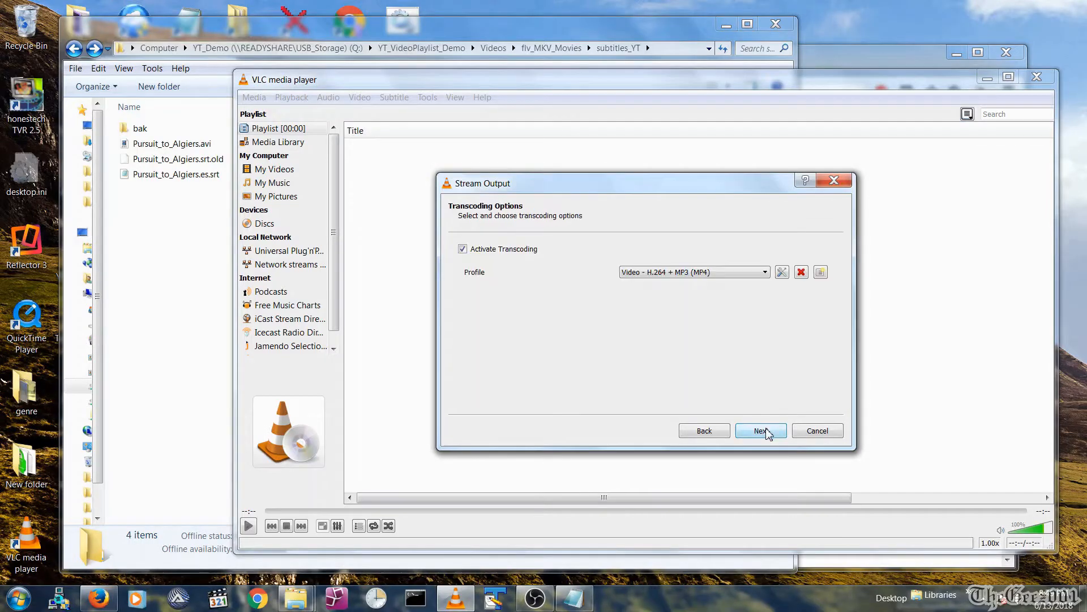
# - Select the Video - H.264 + MP3 (TS) profile and start a new profile with H-264 video at 1000 kb/s
pyautogui.click(692, 273)
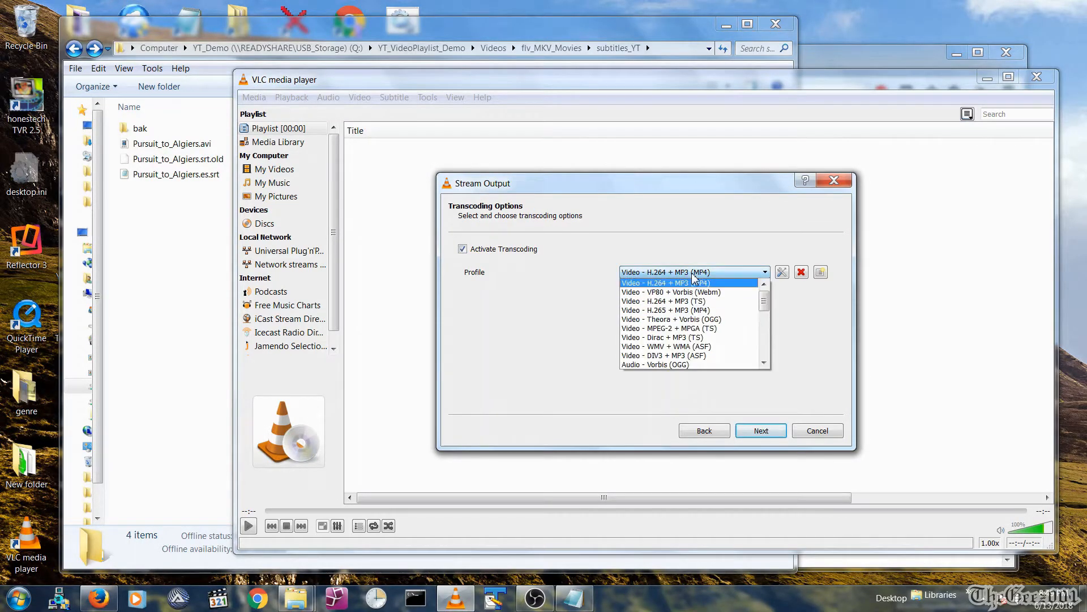
pyautogui.click(696, 302)
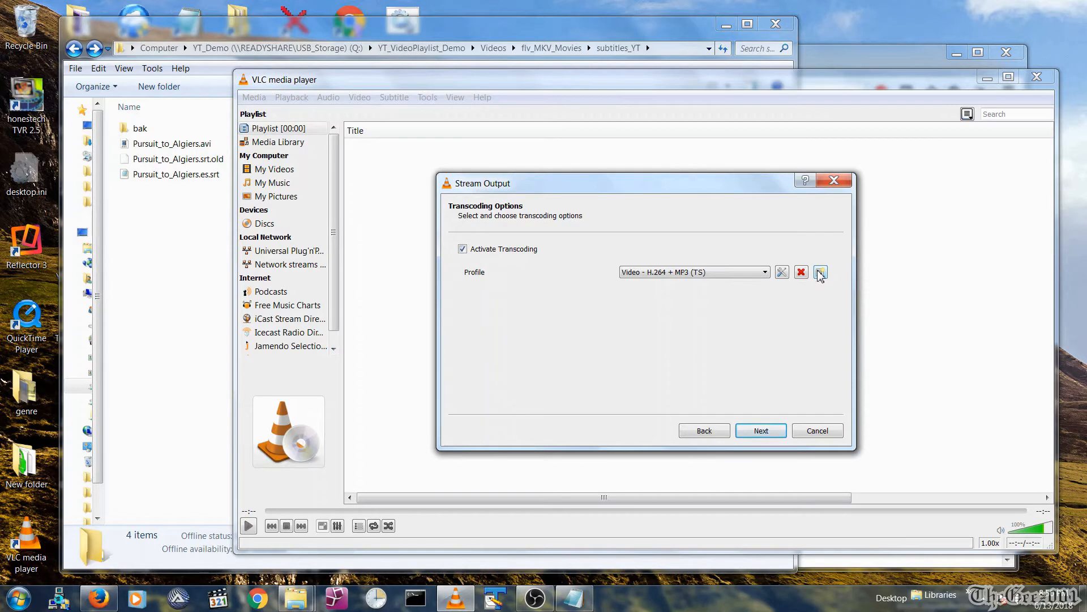
pyautogui.click(820, 273)
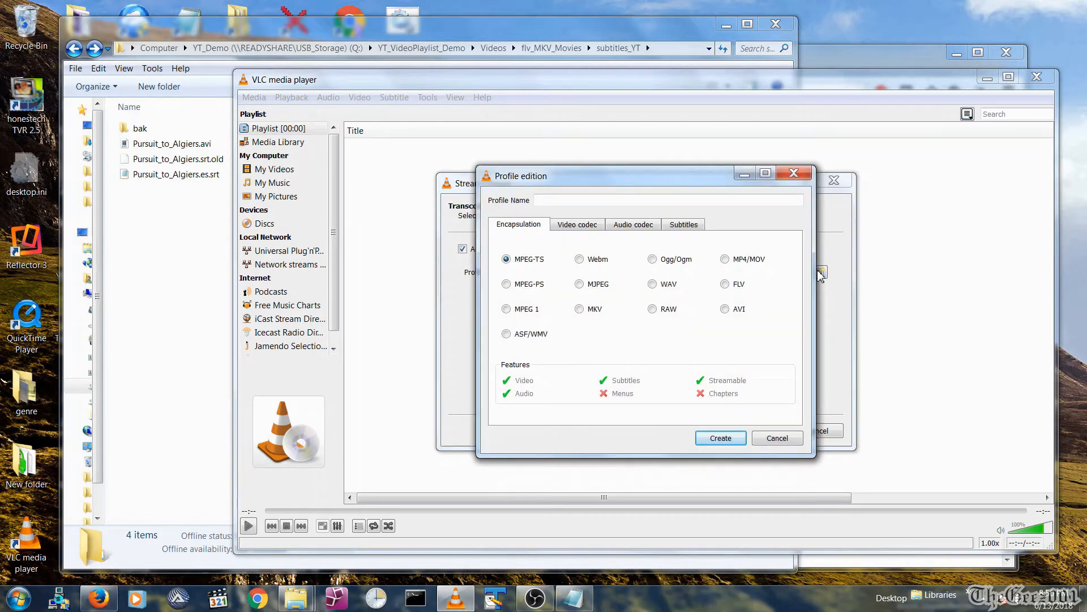
pyautogui.click(583, 224)
pyautogui.click(501, 243)
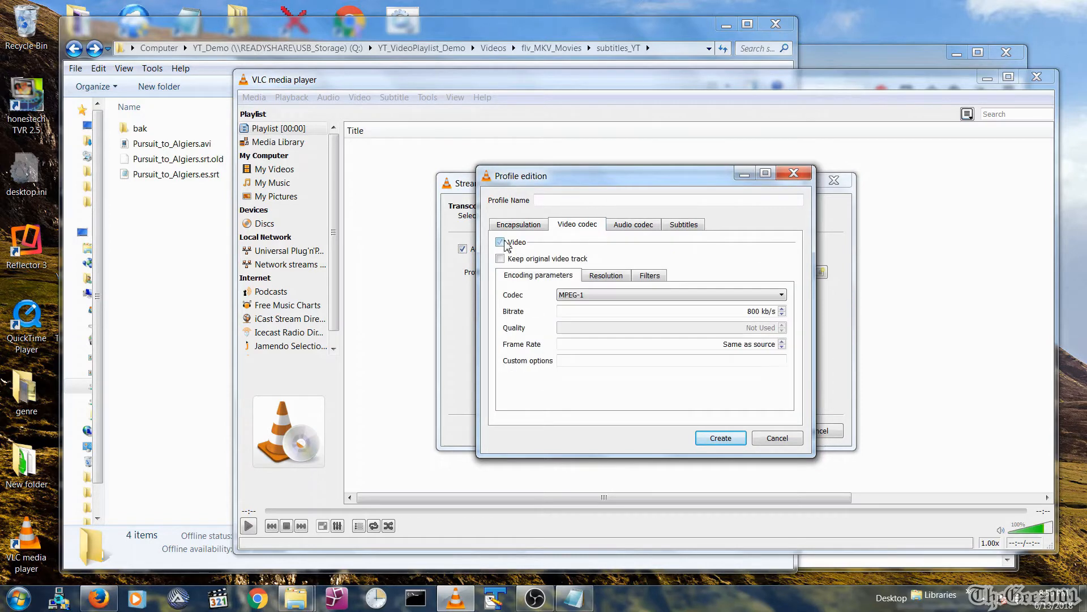
pyautogui.click(590, 297)
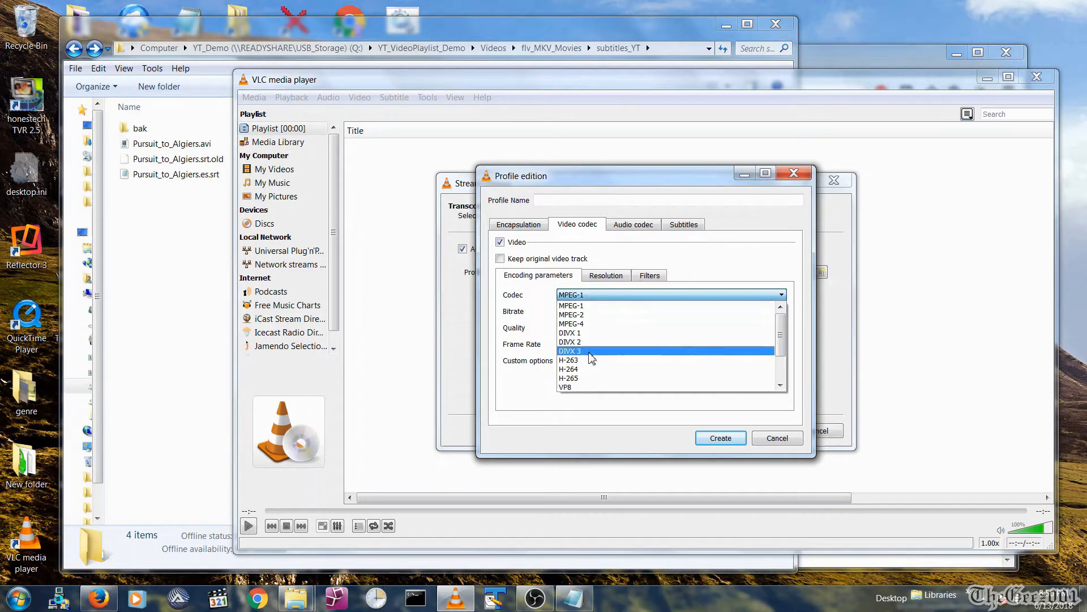
pyautogui.click(588, 369)
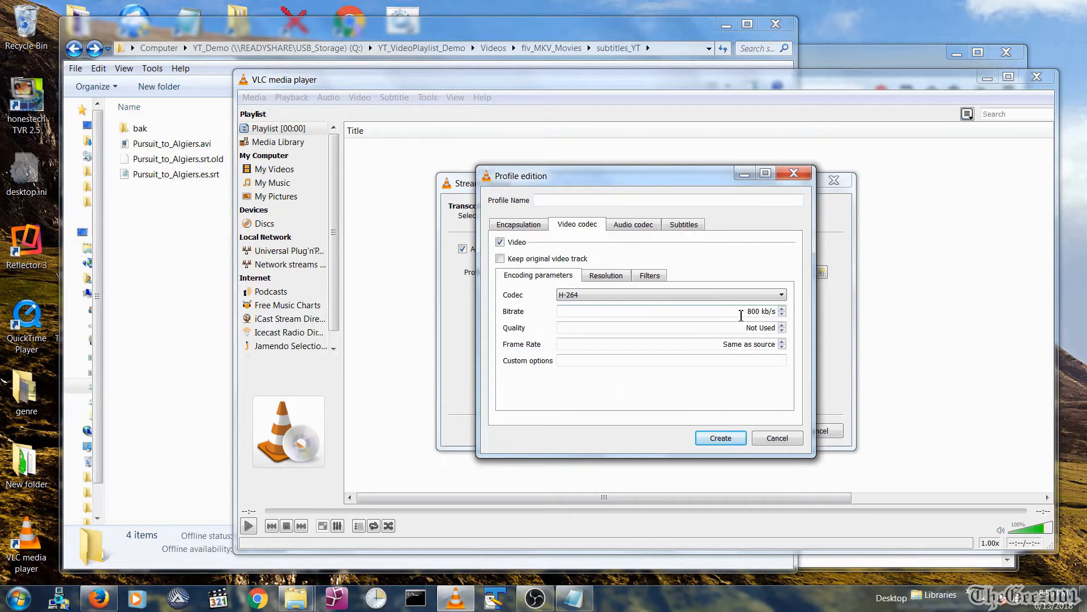
pyautogui.moveTo(752, 313); pyautogui.dragTo(747, 313)
pyautogui.write('10')
pyautogui.click(613, 276)
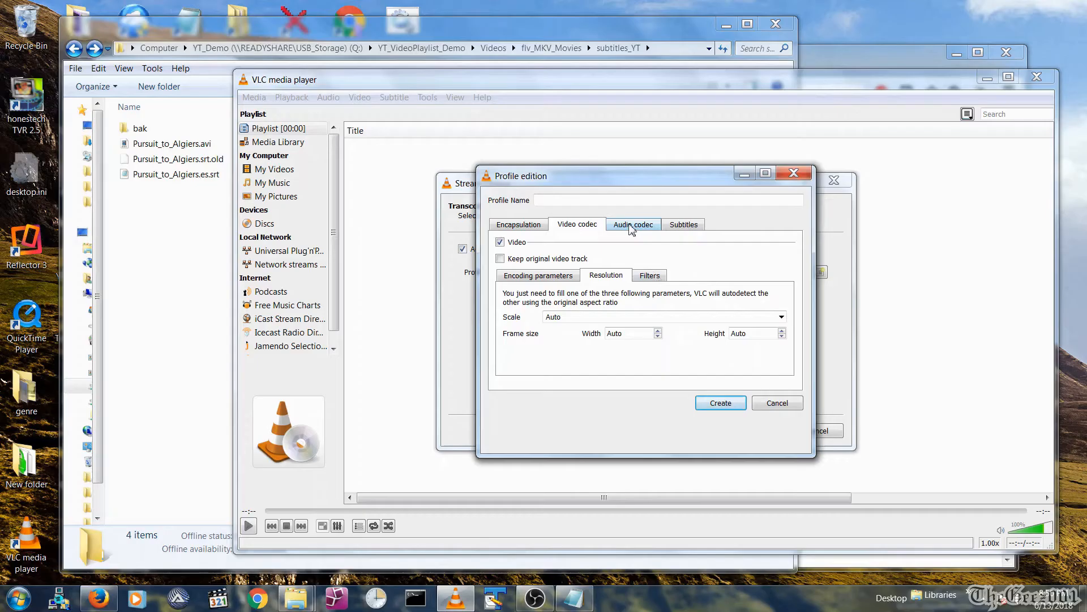
# - Enable audio in the new profile with the MP3 codec and a 44100 Hz sample rate
pyautogui.click(632, 225)
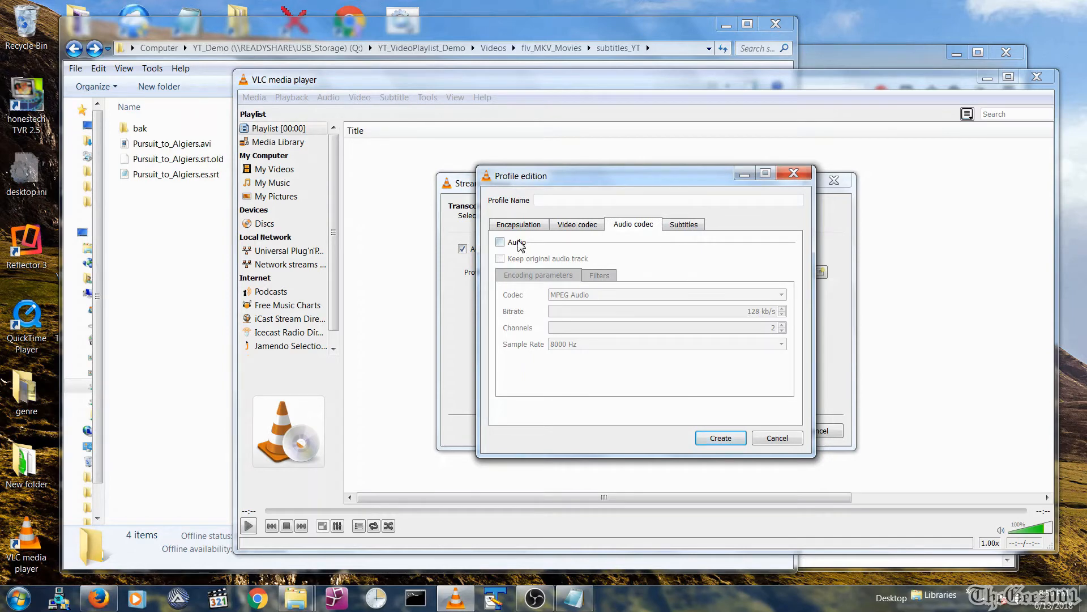
pyautogui.click(517, 244)
pyautogui.click(602, 296)
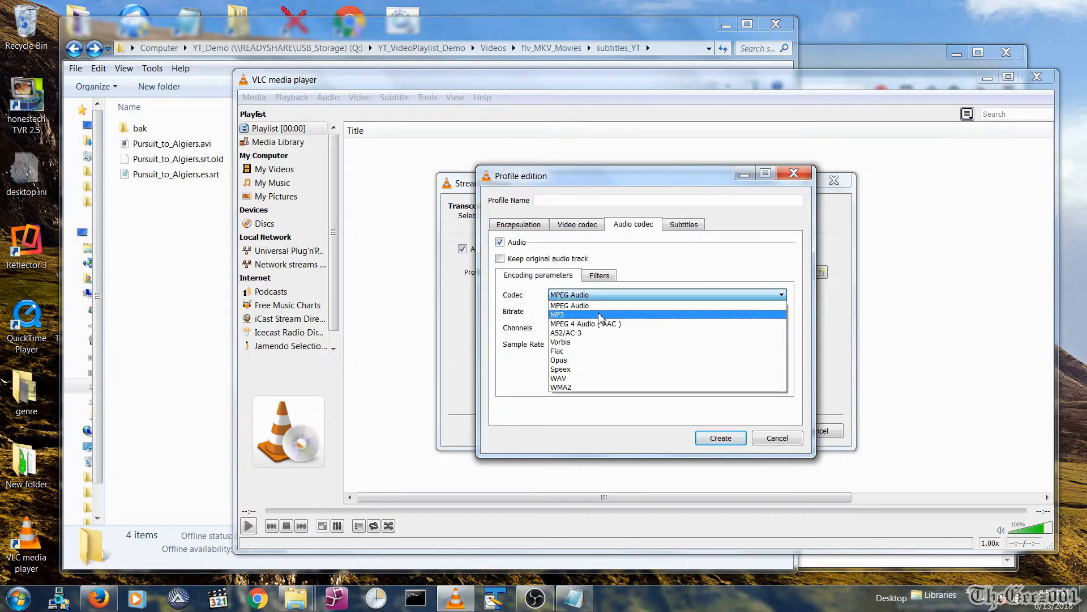
pyautogui.click(600, 314)
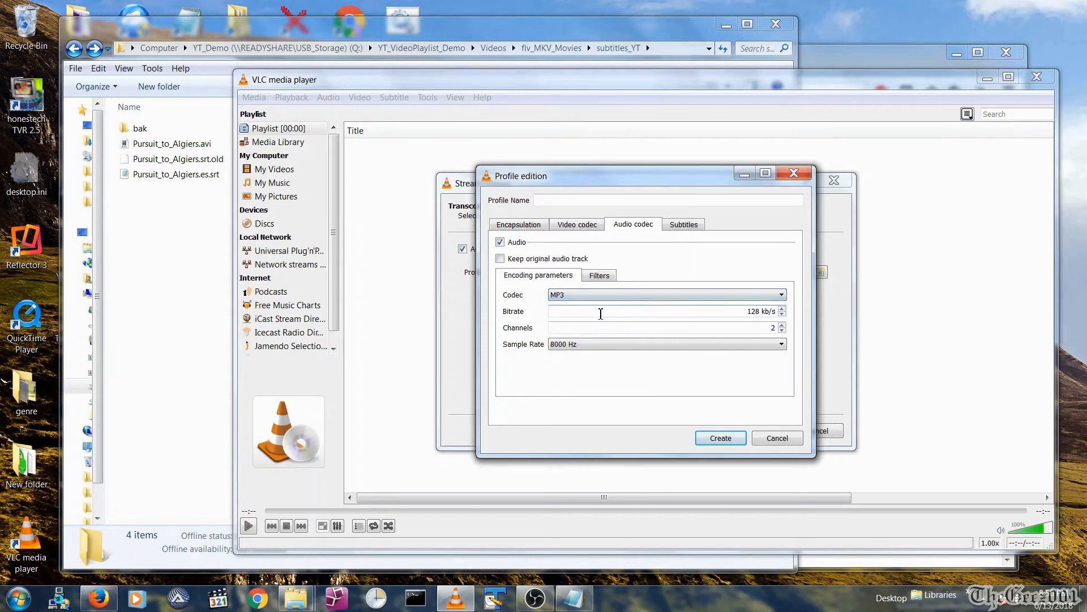
pyautogui.click(649, 345)
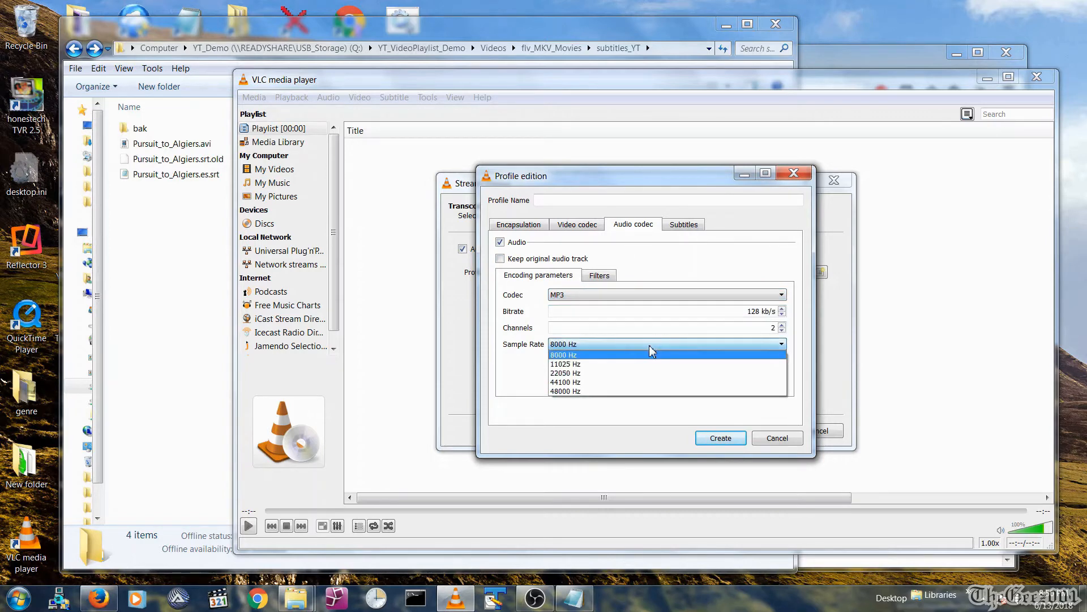
pyautogui.click(641, 382)
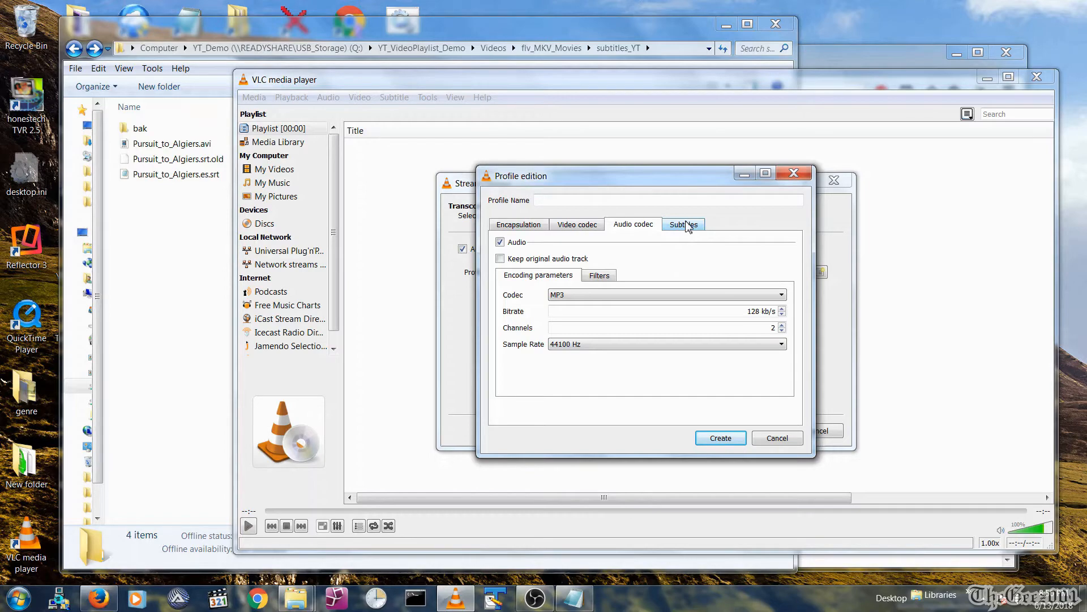
# - Enable DVB subtitles overlaid on the video and create the profile under the name Subtitle YT
pyautogui.click(685, 224)
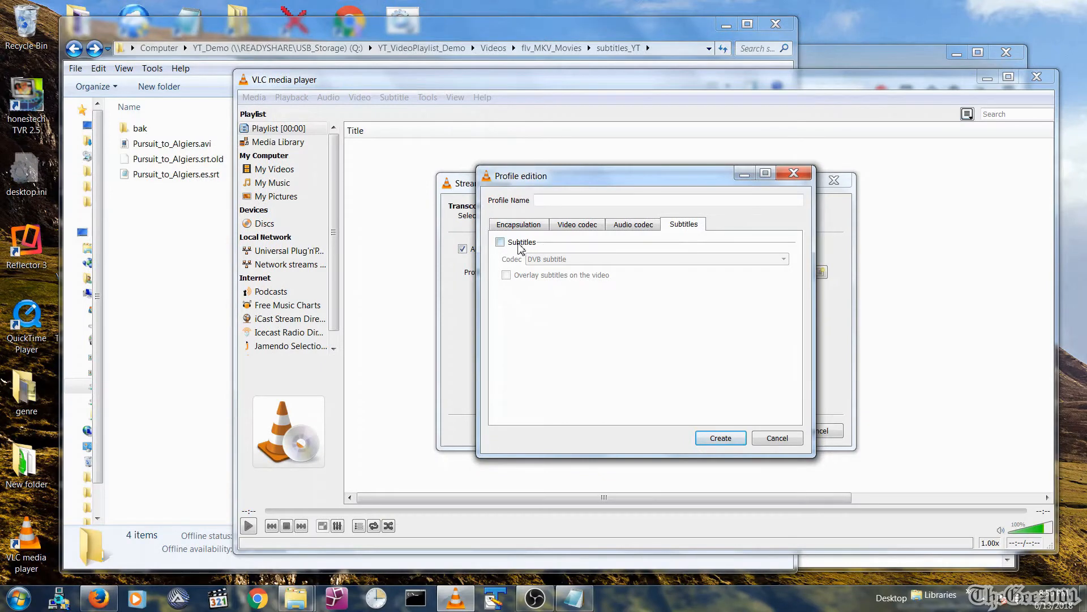
pyautogui.click(520, 247)
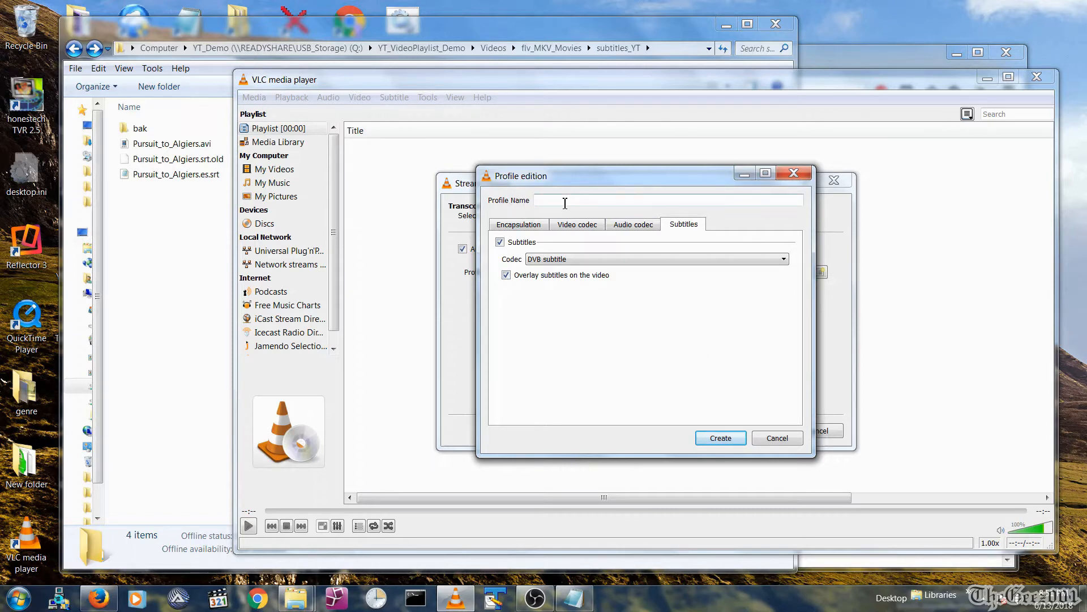
pyautogui.write('Subtitle YT')
pyautogui.press('BackSpace')
pyautogui.press('BackSpace')
pyautogui.press('BackSpace')
pyautogui.write('YT')
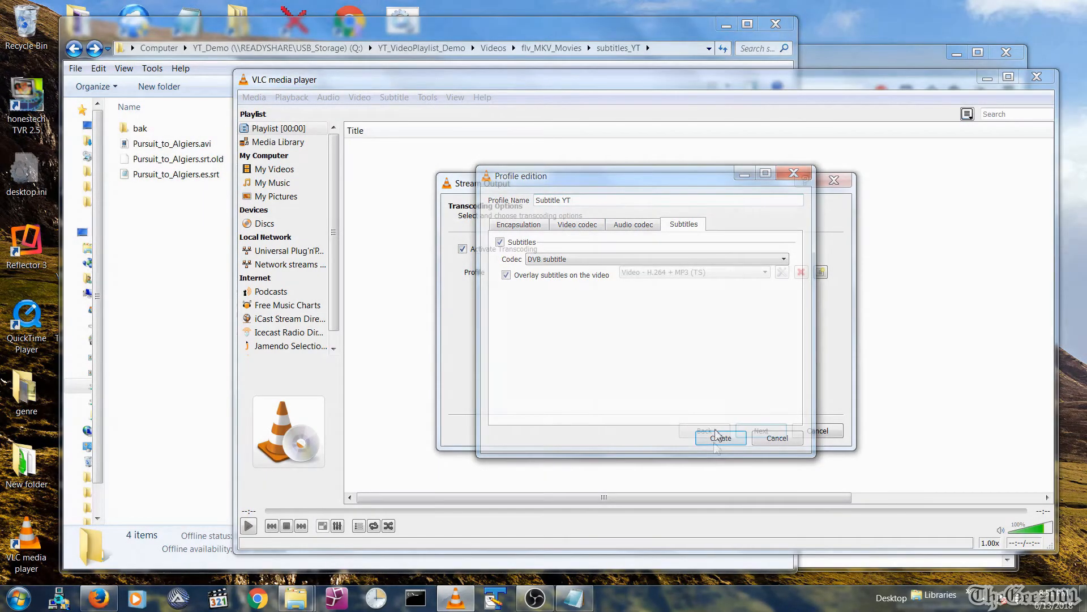
pyautogui.click(720, 437)
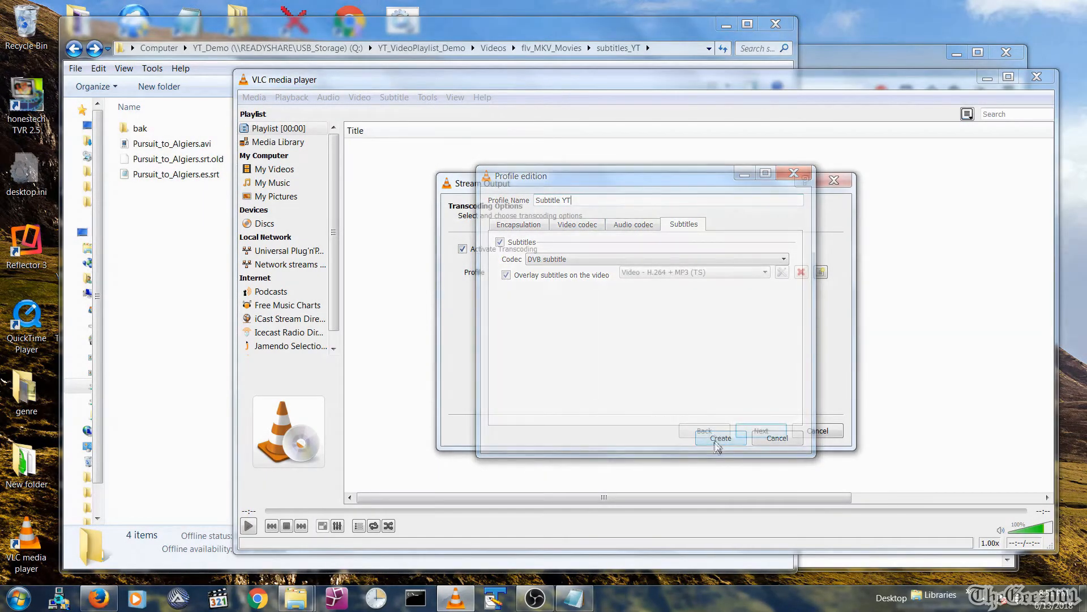
# - Choose the Subtitle YT profile for transcoding the stream and continue to the additional options
pyautogui.click(766, 272)
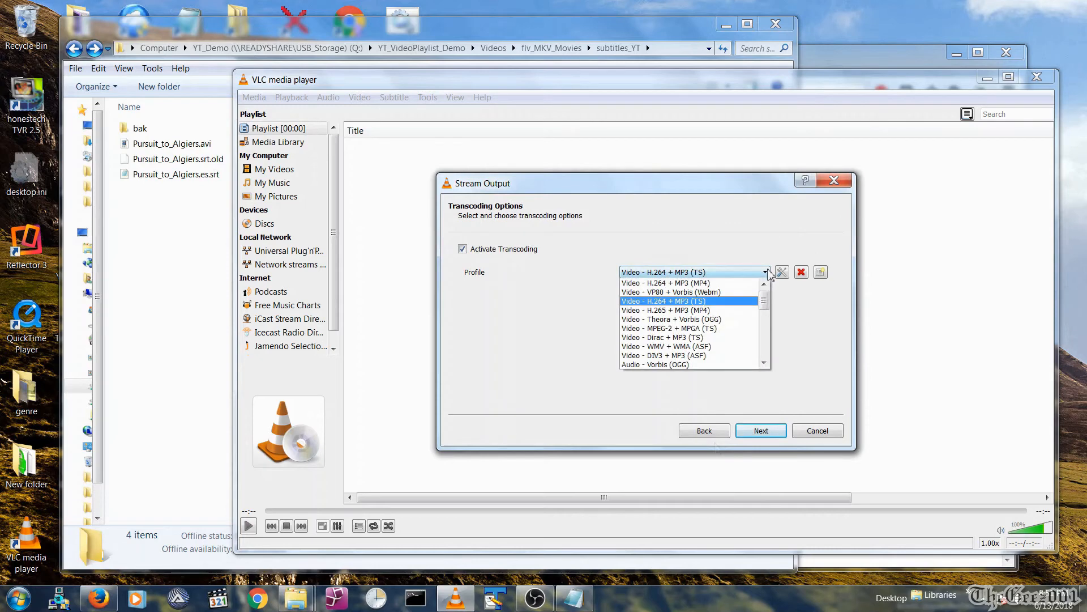
pyautogui.moveTo(772, 304); pyautogui.dragTo(772, 368)
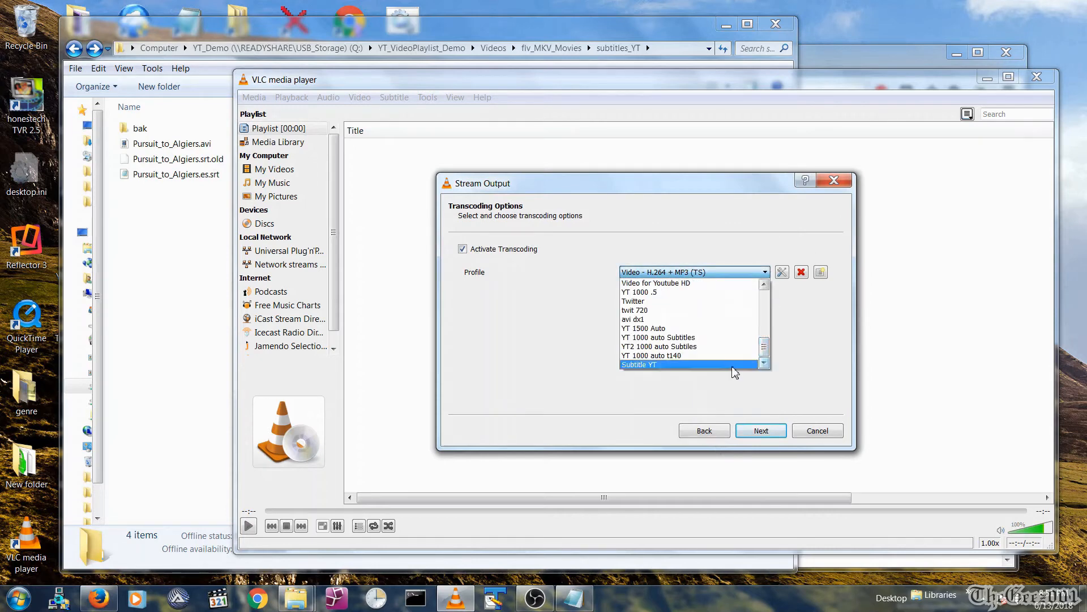
pyautogui.click(683, 365)
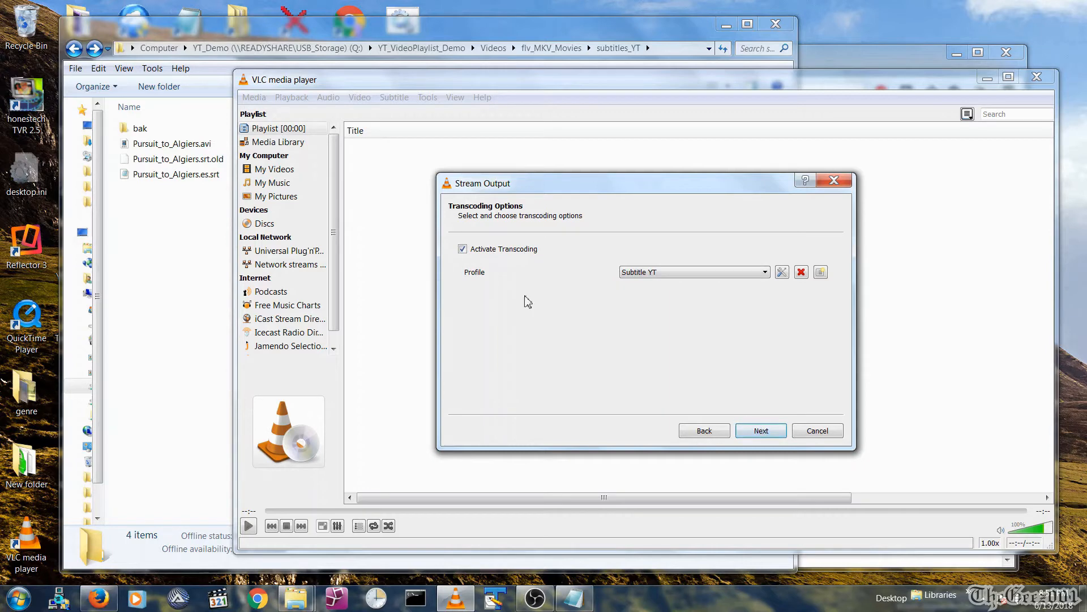
pyautogui.click(760, 431)
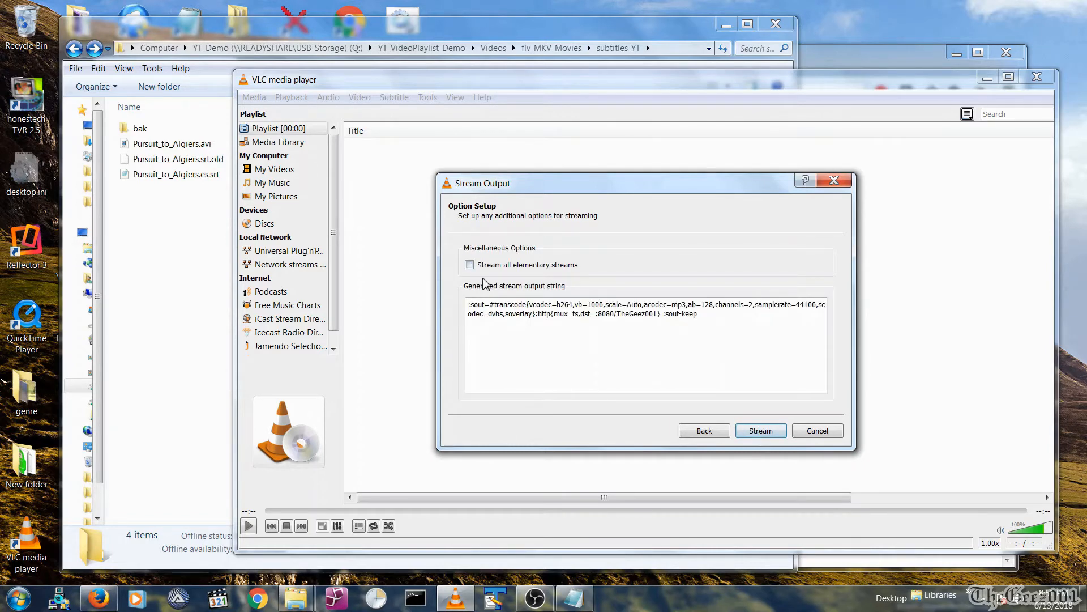
# - Start the stream with all elementary streams included and minimize the subtitles_YT folder window
pyautogui.click(473, 266)
pyautogui.click(764, 435)
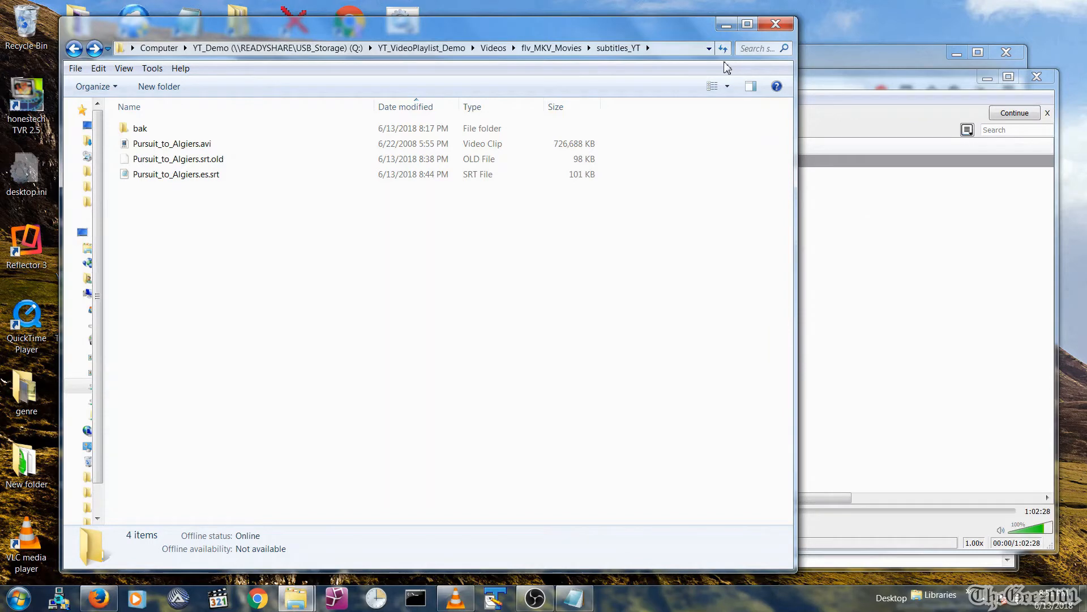
pyautogui.click(725, 26)
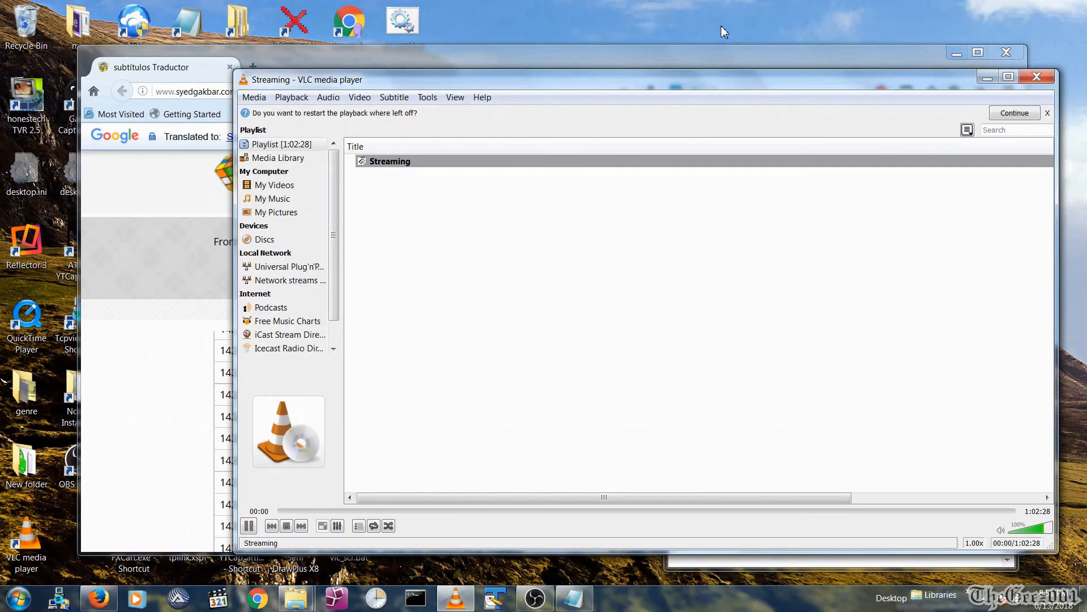
# - Minimize the subtitle translator browser window and open a second VLC media player instance
pyautogui.click(680, 56)
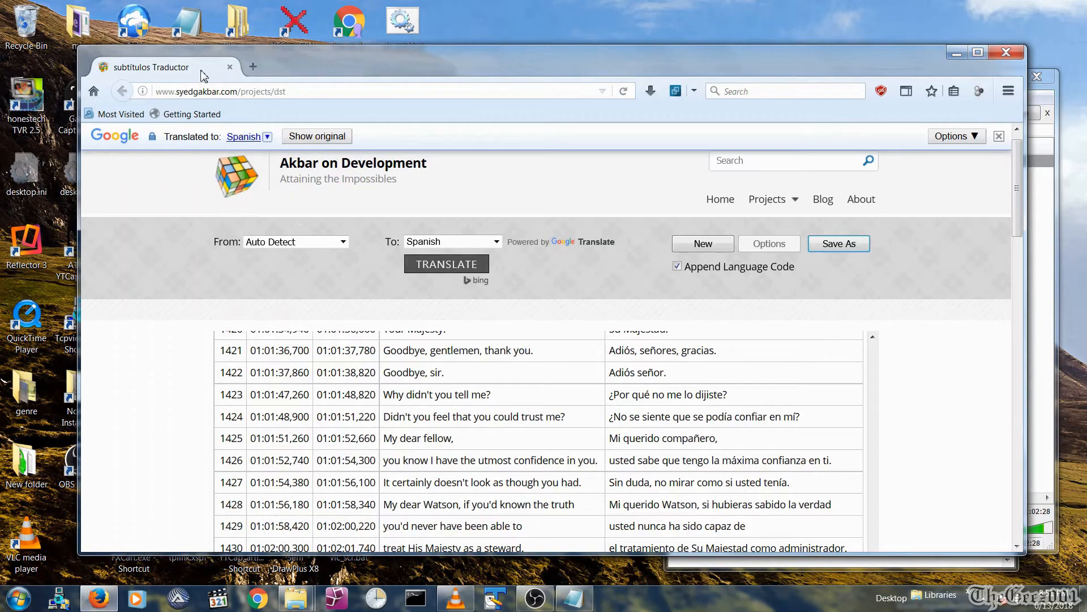
pyautogui.click(956, 55)
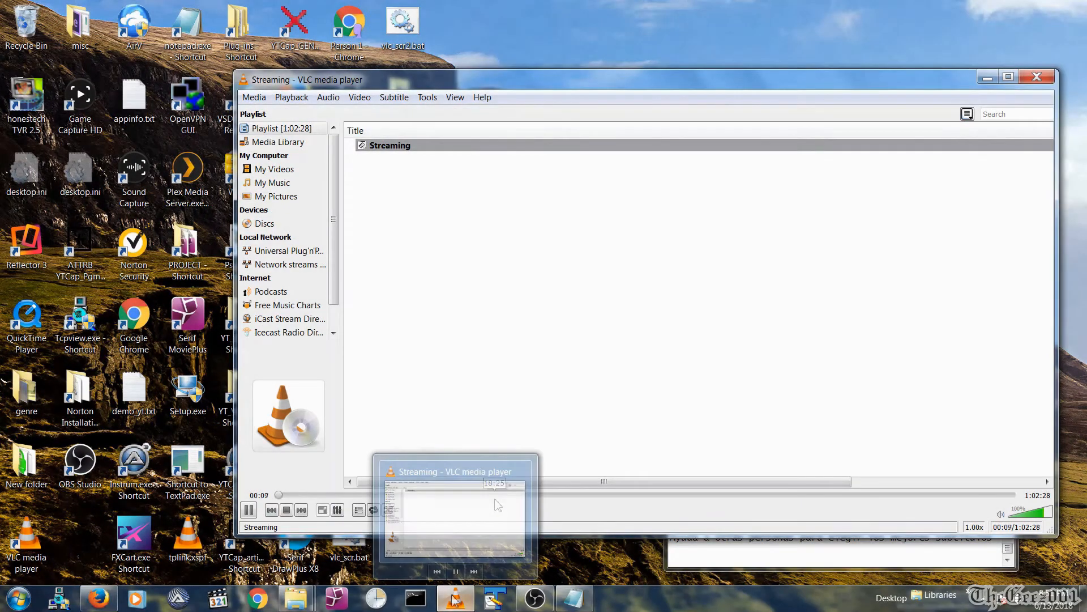
pyautogui.rightClick(455, 598)
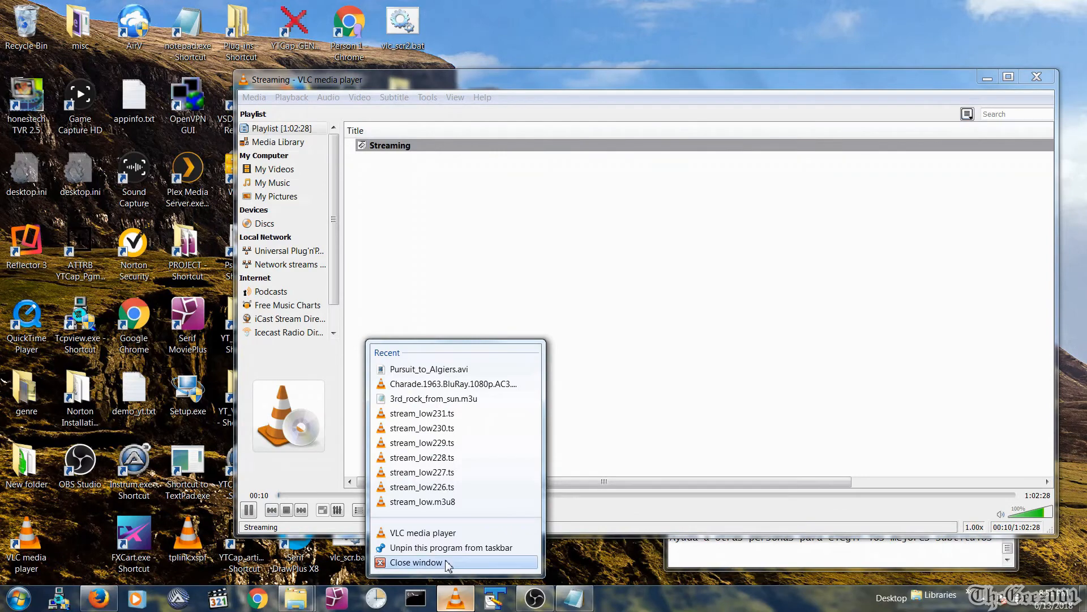
pyautogui.click(442, 540)
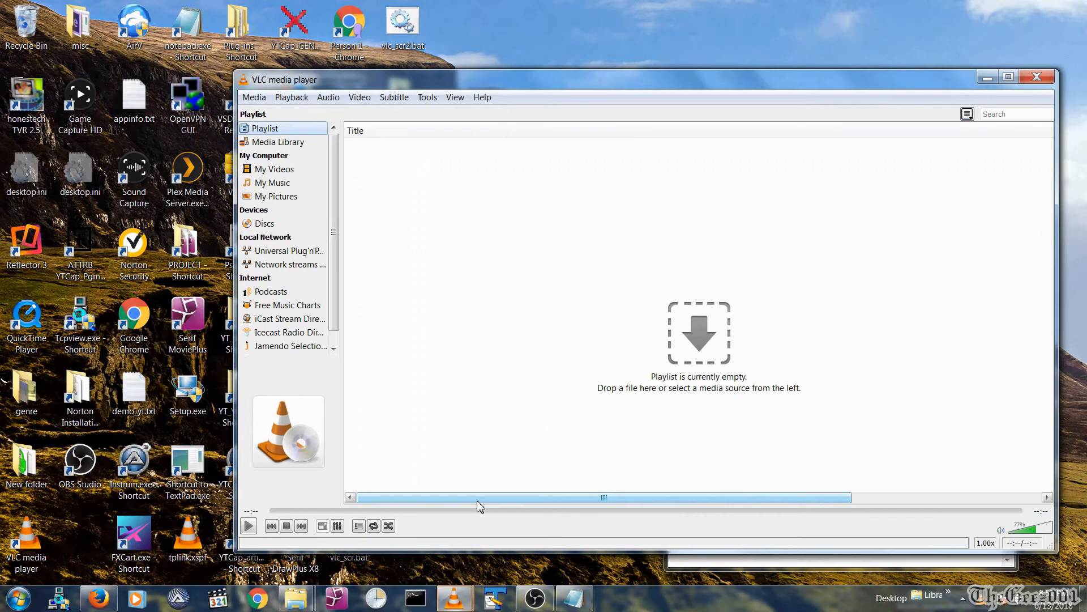
pyautogui.click(416, 596)
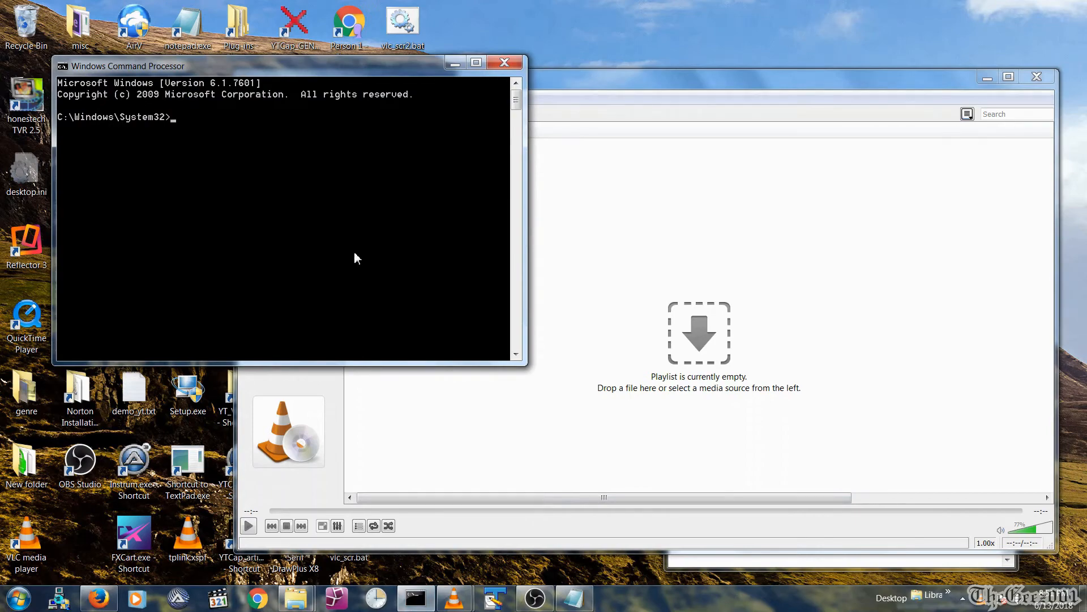
pyautogui.write('ipc')
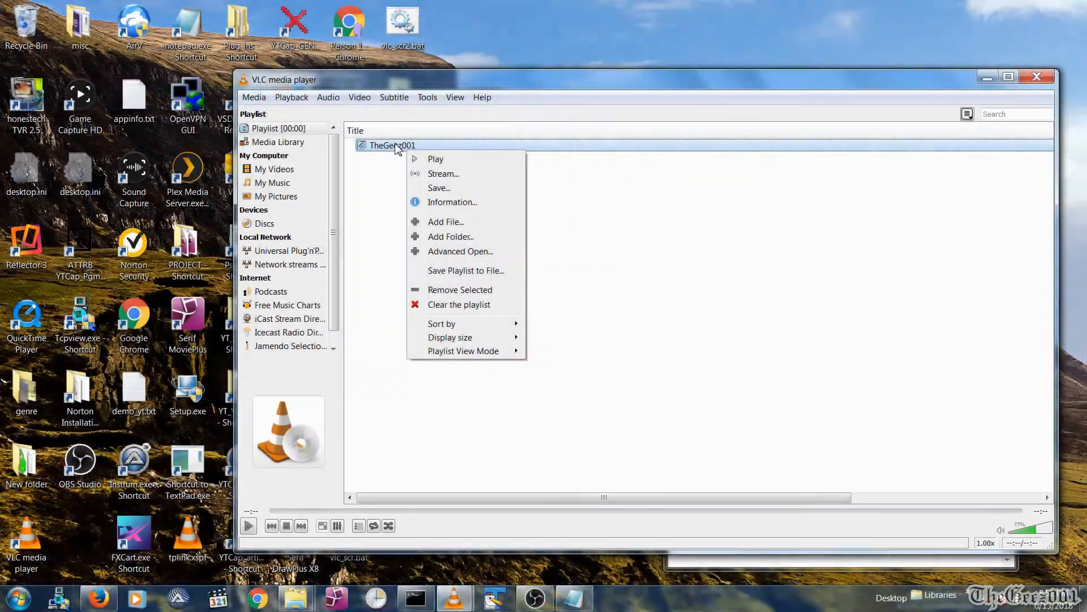
pyautogui.click(254, 97)
pyautogui.click(279, 173)
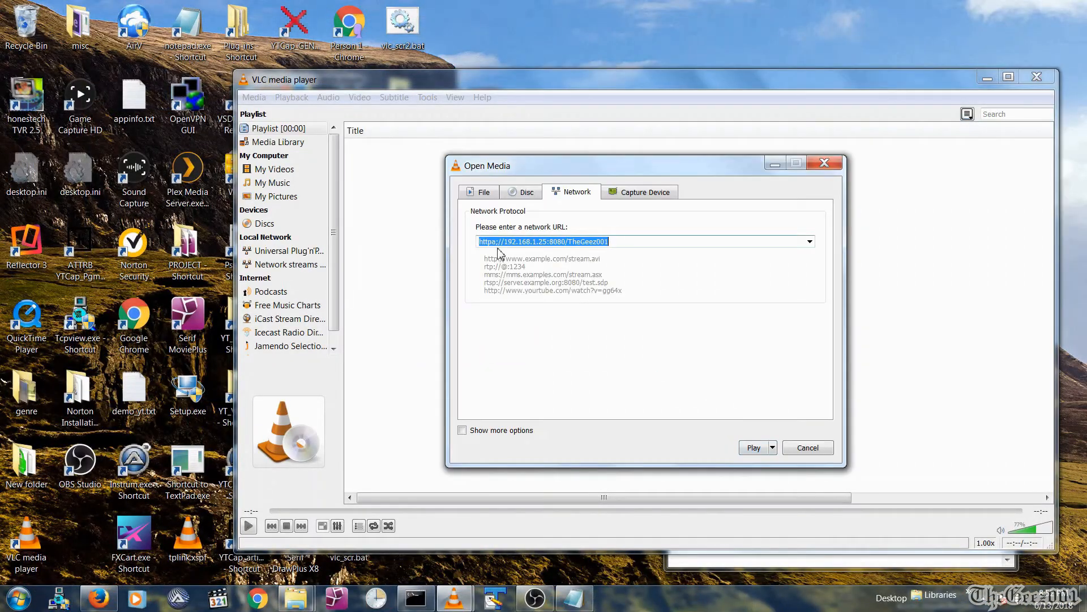
pyautogui.write('http://192.168.1.25:8080/')
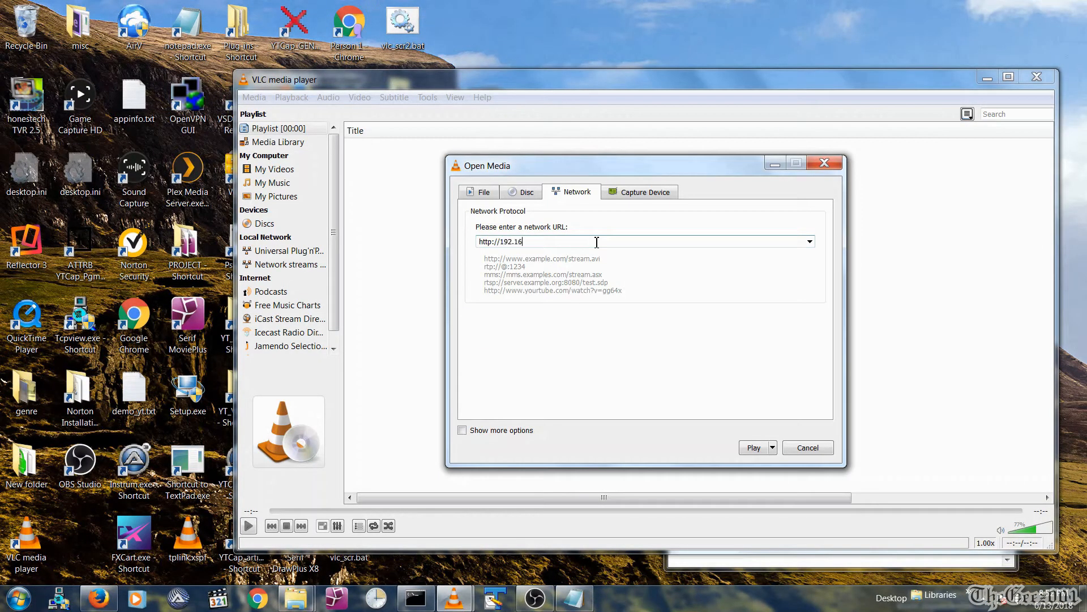
pyautogui.write('TheGeez001')
pyautogui.click(757, 449)
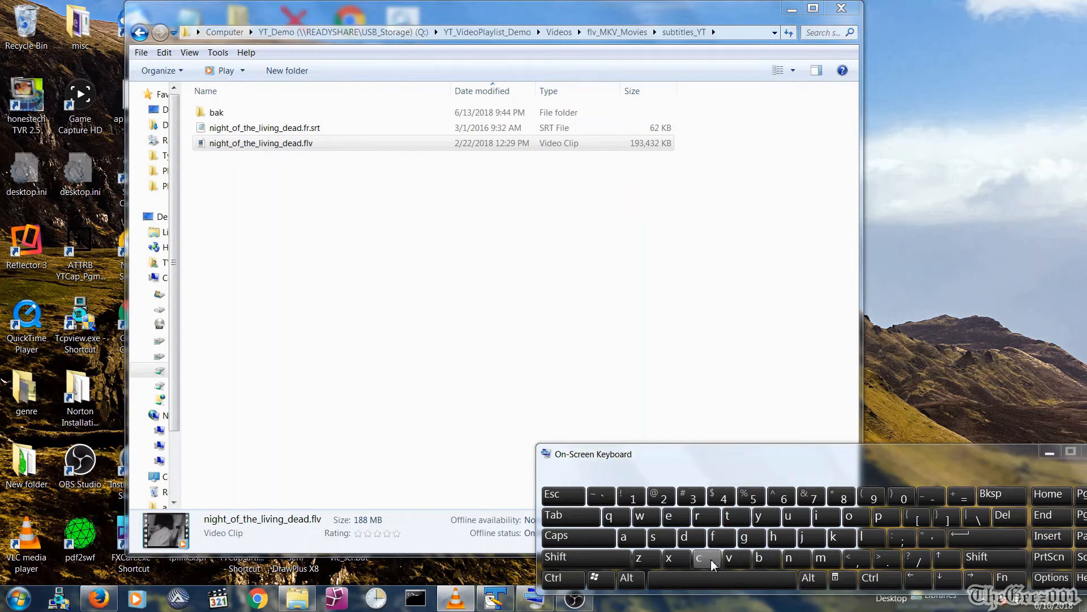
# - Switch to the TextPad document with the subtitle delay notes
pyautogui.moveTo(501, 604)
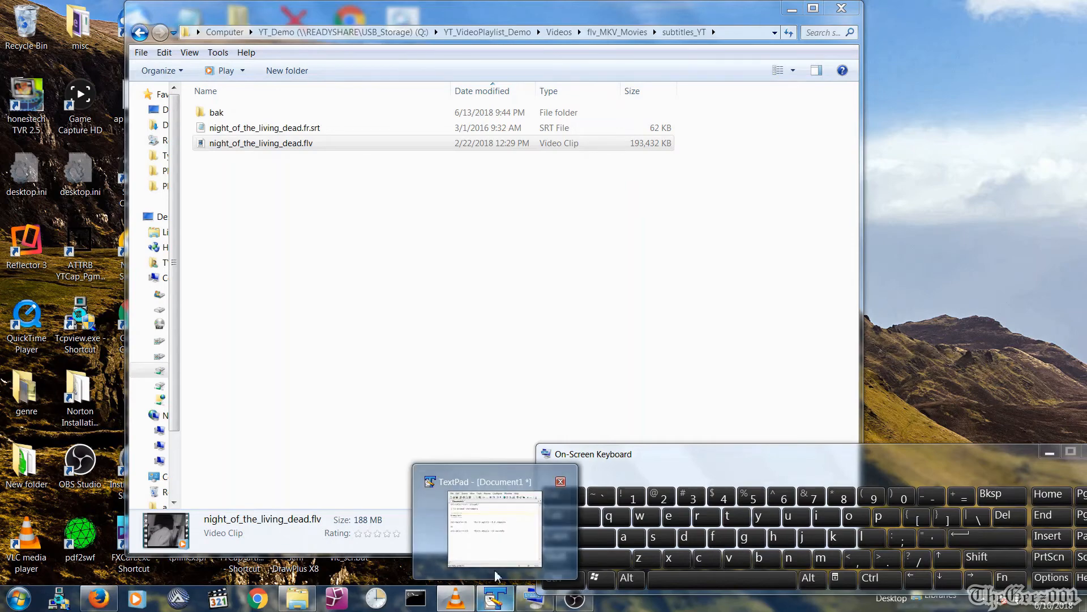
pyautogui.click(493, 538)
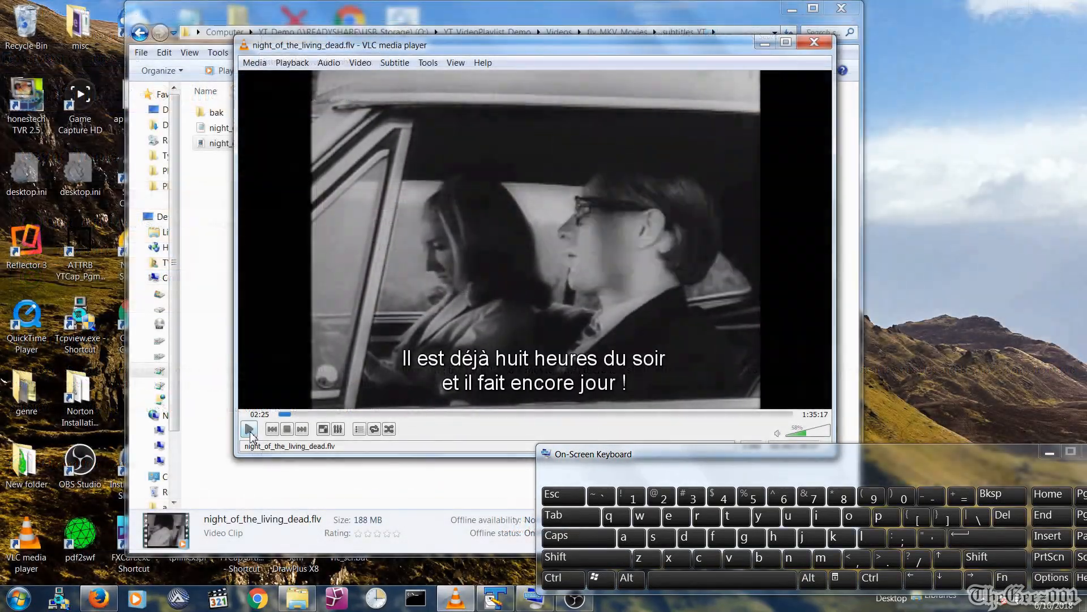
# - Shift the French subtitles of night_of_the_living_dead.flv in small delay increments and play the movie to check their sync, ending with playback paused
pyautogui.press('space')
pyautogui.click(745, 538)
pyautogui.click(745, 538)
pyautogui.click(746, 538)
pyautogui.click(745, 538)
pyautogui.click(745, 538)
pyautogui.click(745, 538)
pyautogui.click(745, 538)
pyautogui.click(746, 538)
pyautogui.click(745, 538)
pyautogui.click(745, 538)
pyautogui.click(745, 538)
pyautogui.click(250, 430)
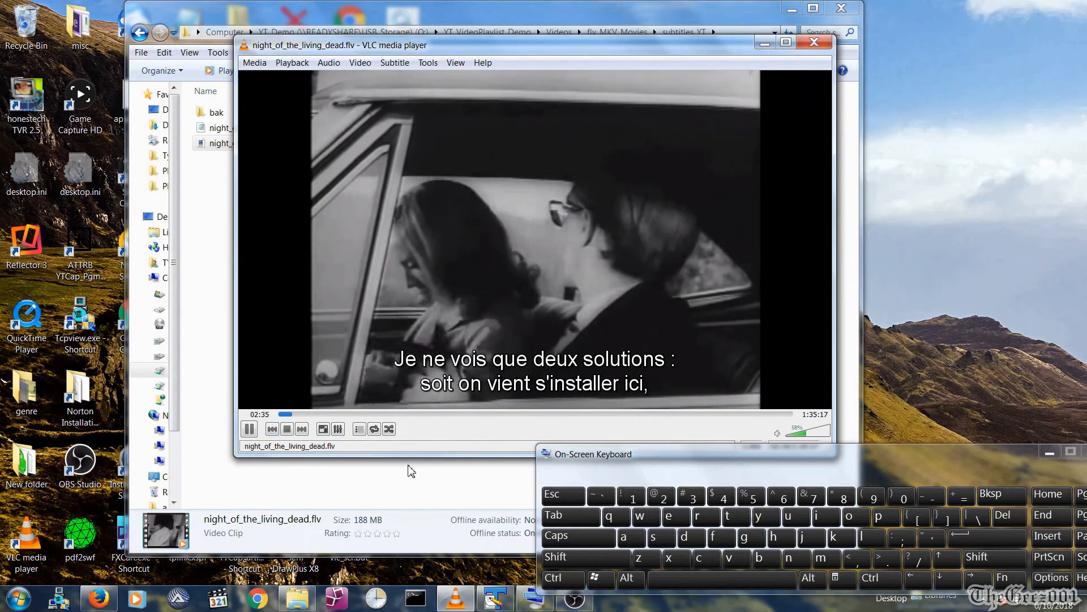
pyautogui.click(250, 429)
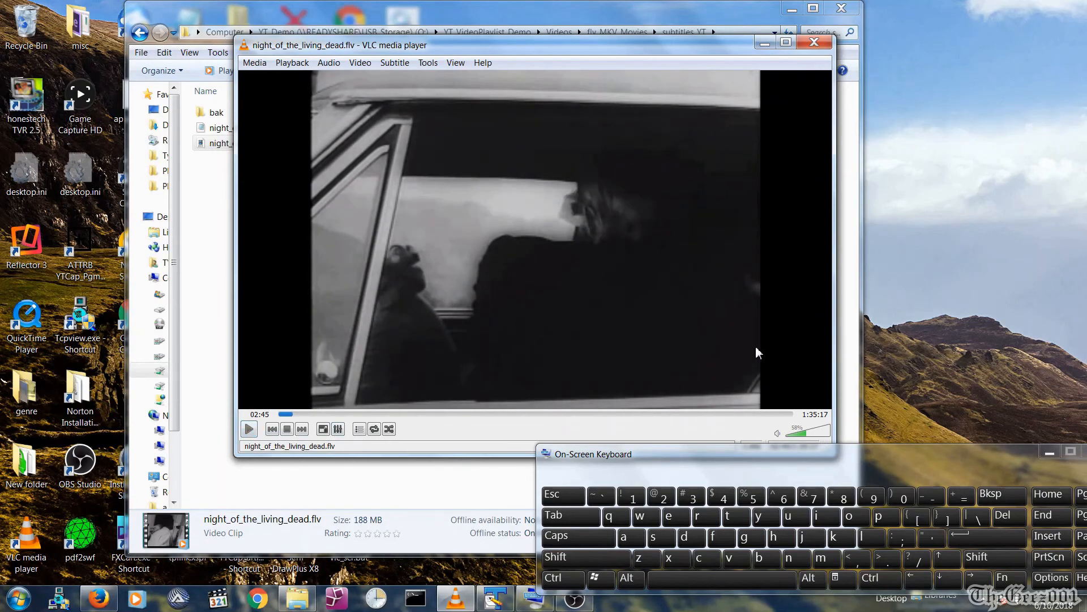
# - Set up a new VLC stream with night_of_the_living_dead.flv from the subtitles_YT folder as its source
pyautogui.click(255, 63)
pyautogui.click(266, 225)
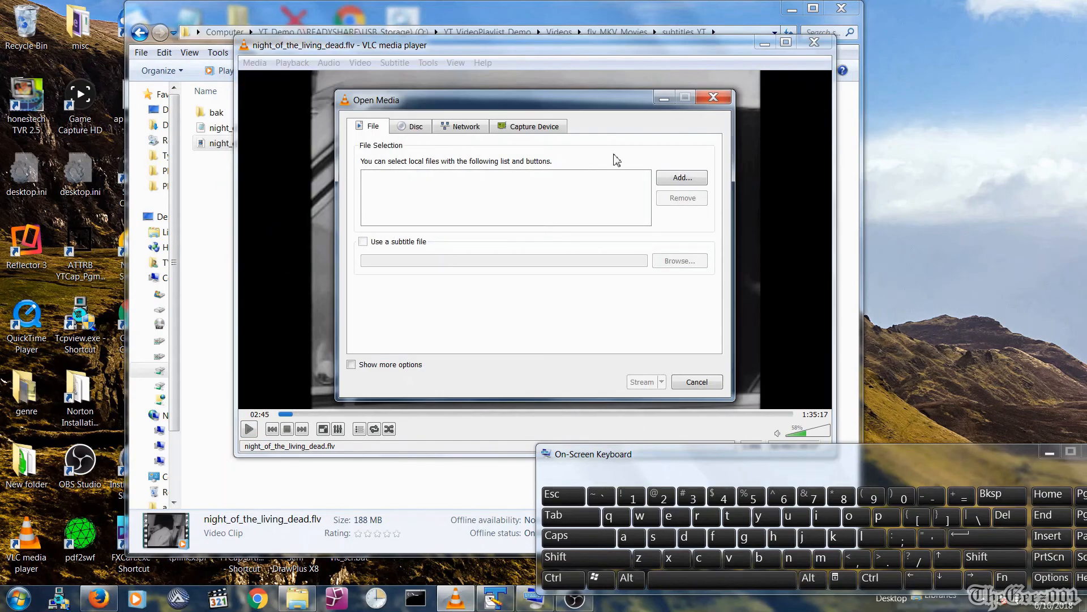
pyautogui.click(683, 177)
pyautogui.click(653, 29)
pyautogui.click(732, 33)
pyautogui.hotkey('ctrl', 'c')
pyautogui.click(980, 122)
pyautogui.hotkey('ctrl', 'v')
pyautogui.press('Return')
pyautogui.click(560, 239)
pyautogui.click(973, 427)
pyautogui.click(643, 380)
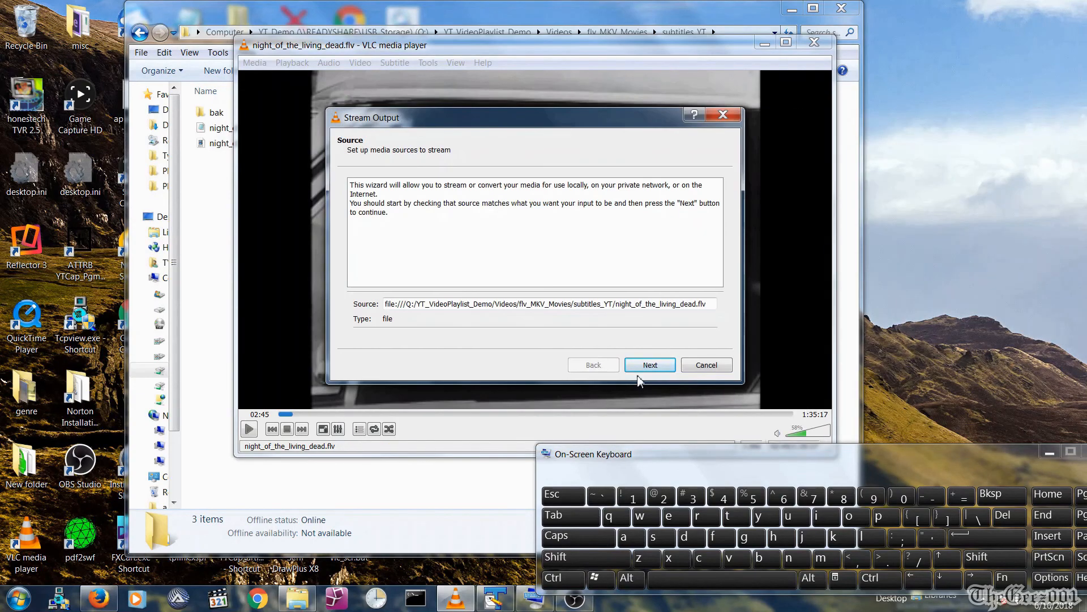
# - Add an HTTP destination for the stream on port 8080 with the path /TheGeez001
pyautogui.click(649, 365)
pyautogui.click(599, 303)
pyautogui.click(589, 326)
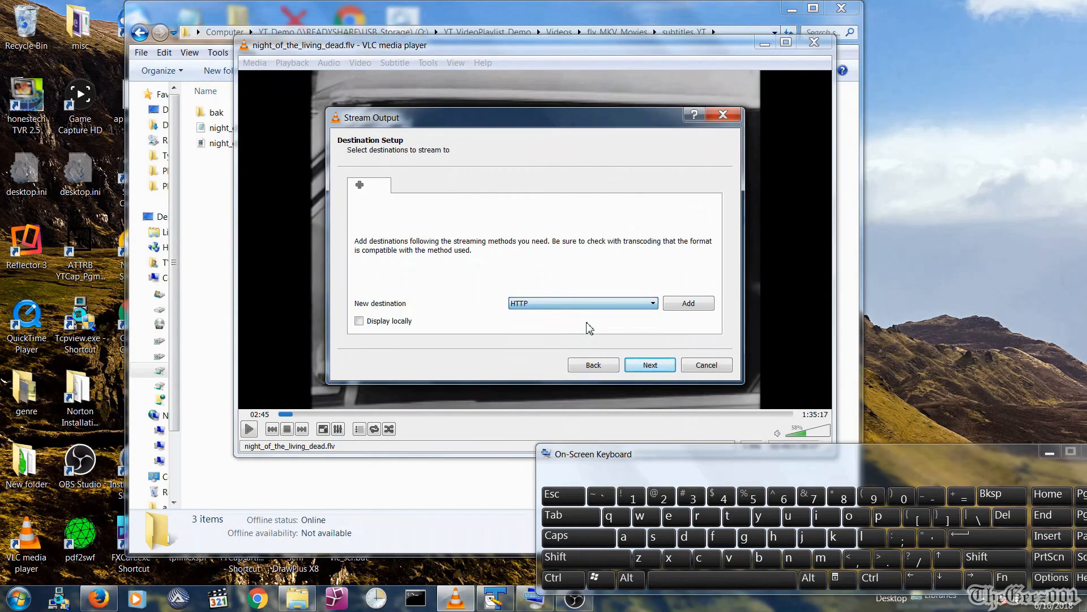
pyautogui.click(689, 303)
pyautogui.click(583, 320)
pyautogui.write('TheGee')
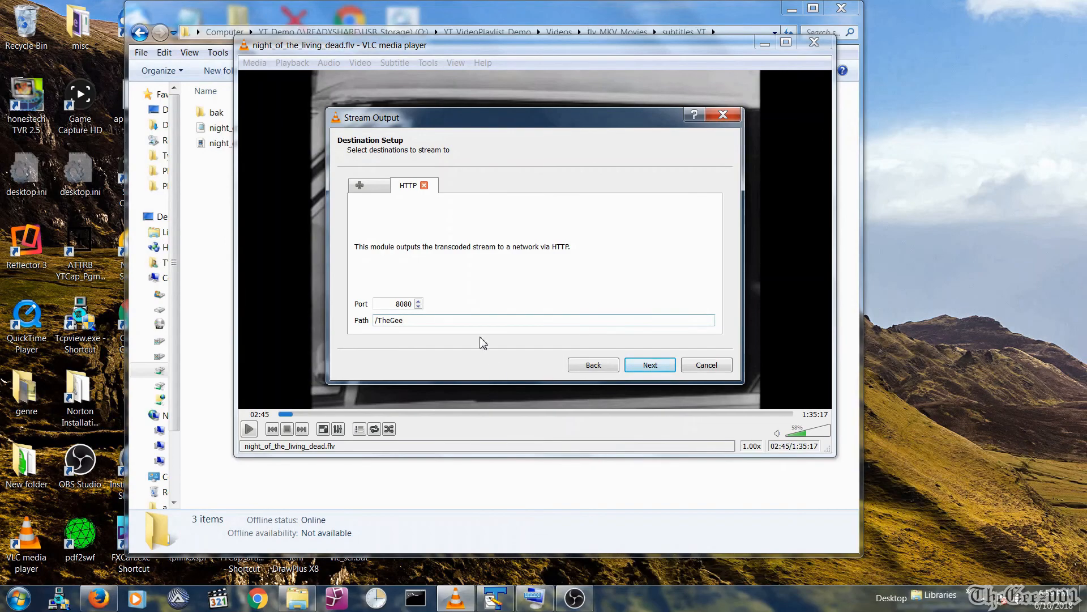
pyautogui.write('zom')
pyautogui.click(649, 364)
# - Choose the Subtitle YT transcoding profile and include all elementary streams
pyautogui.click(600, 206)
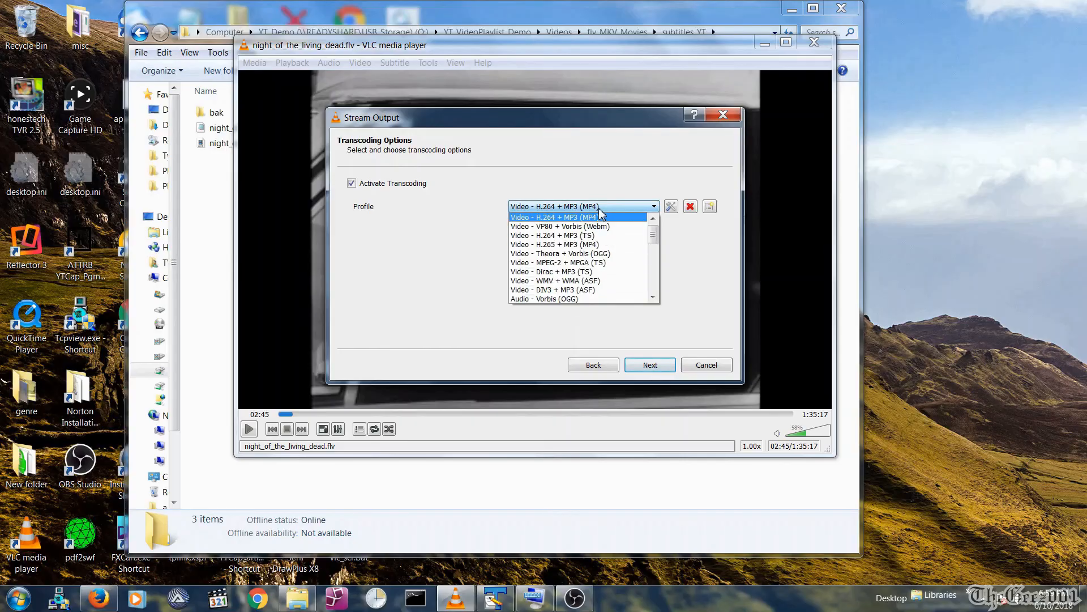
pyautogui.scroll(-5, 601, 266)
pyautogui.click(633, 299)
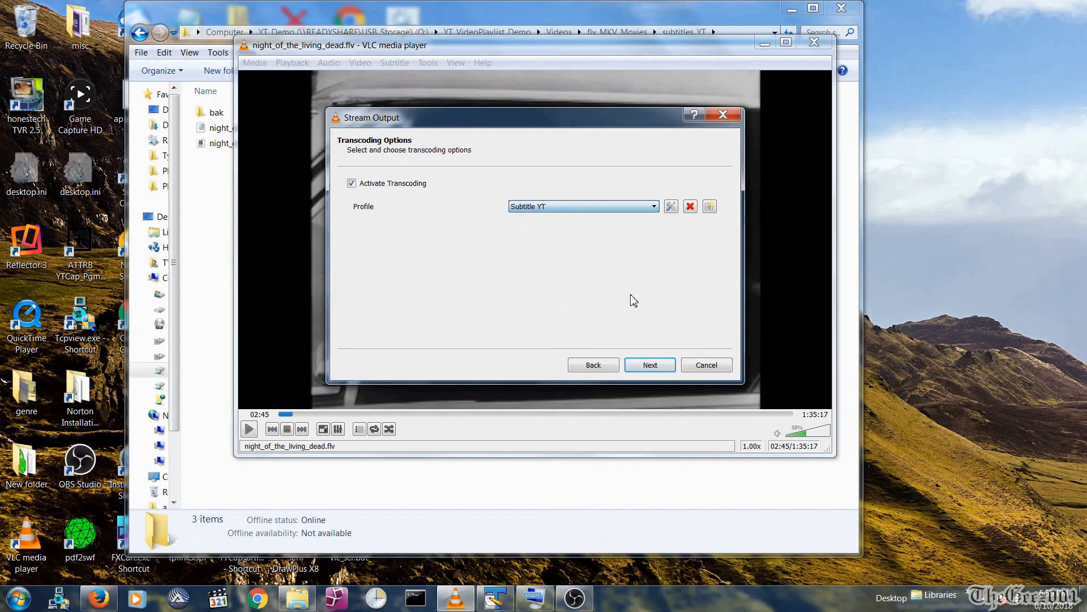
pyautogui.click(655, 365)
pyautogui.click(400, 201)
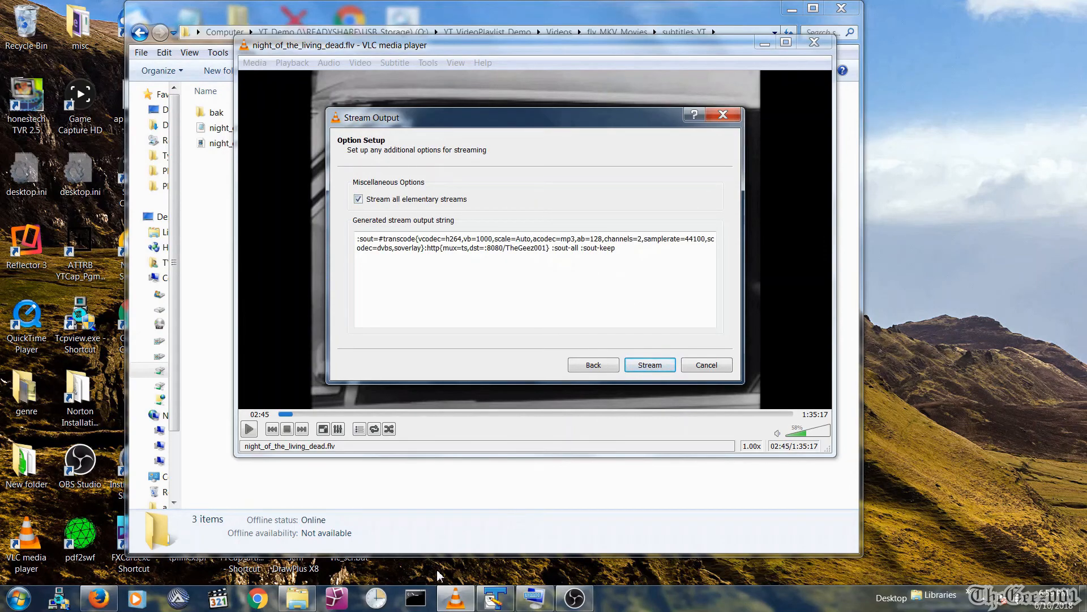
# - Append :sub-delay=-46 to the stream output string, copying the value from the TextPad notes, and start the stream
pyautogui.moveTo(496, 594)
pyautogui.click(499, 538)
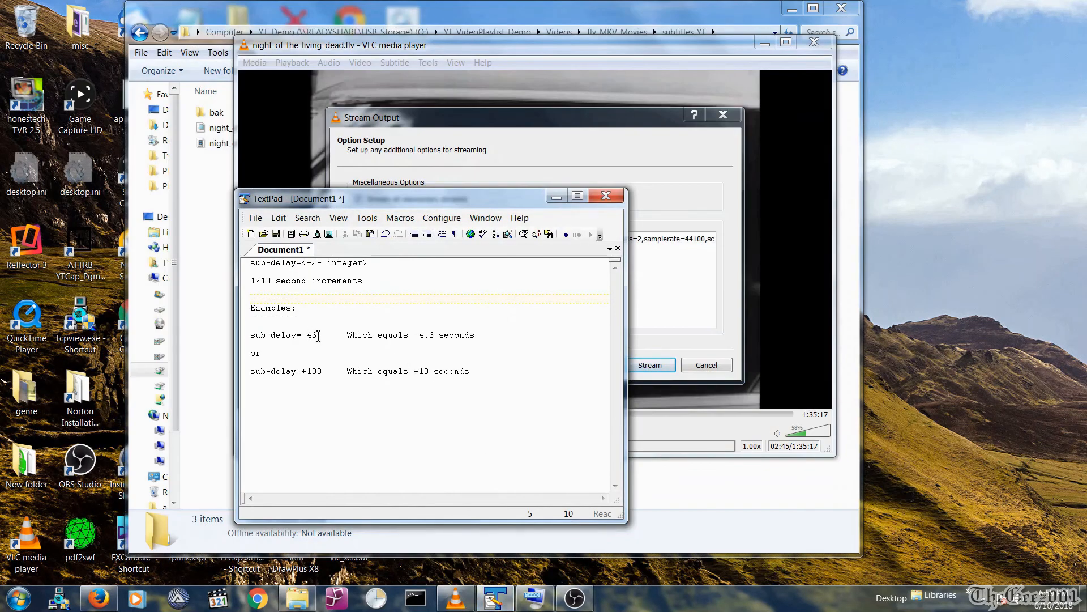
pyautogui.moveTo(318, 336); pyautogui.dragTo(238, 337)
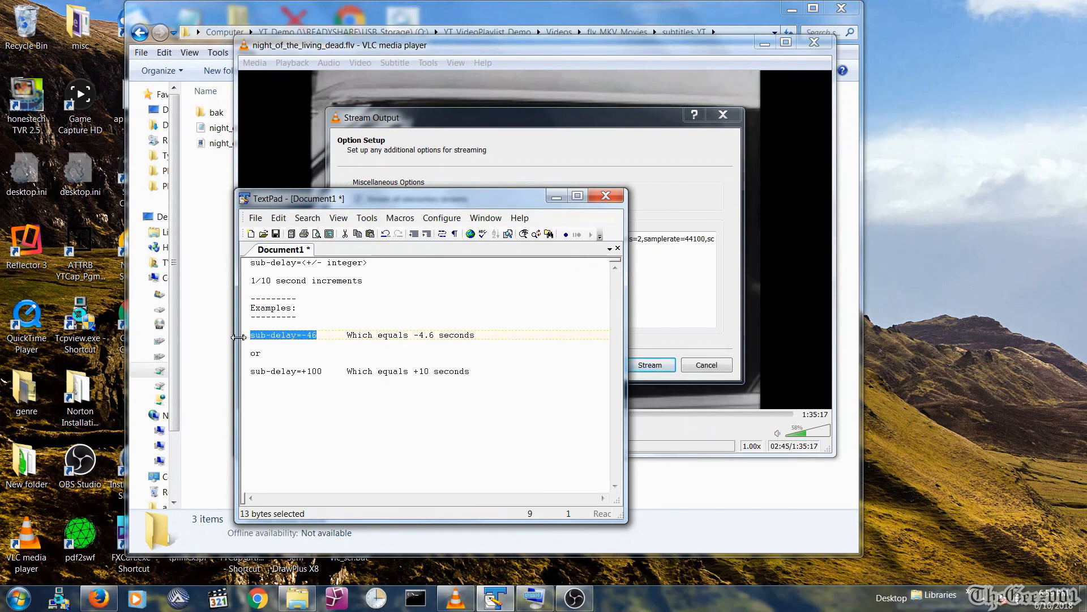
pyautogui.click(668, 279)
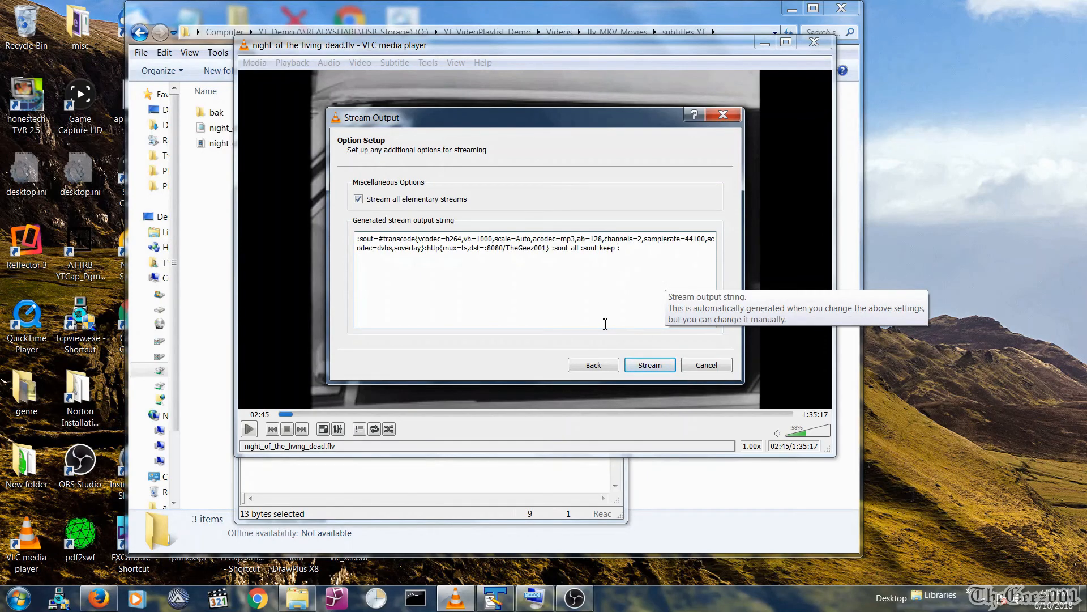
pyautogui.hotkey('ctrl', 'v')
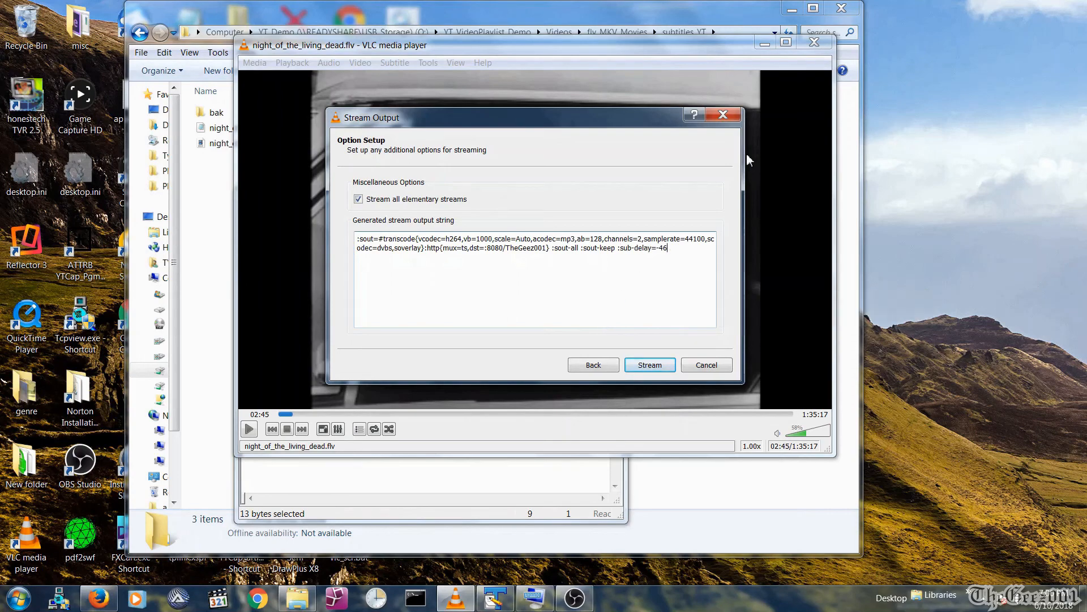
pyautogui.click(650, 365)
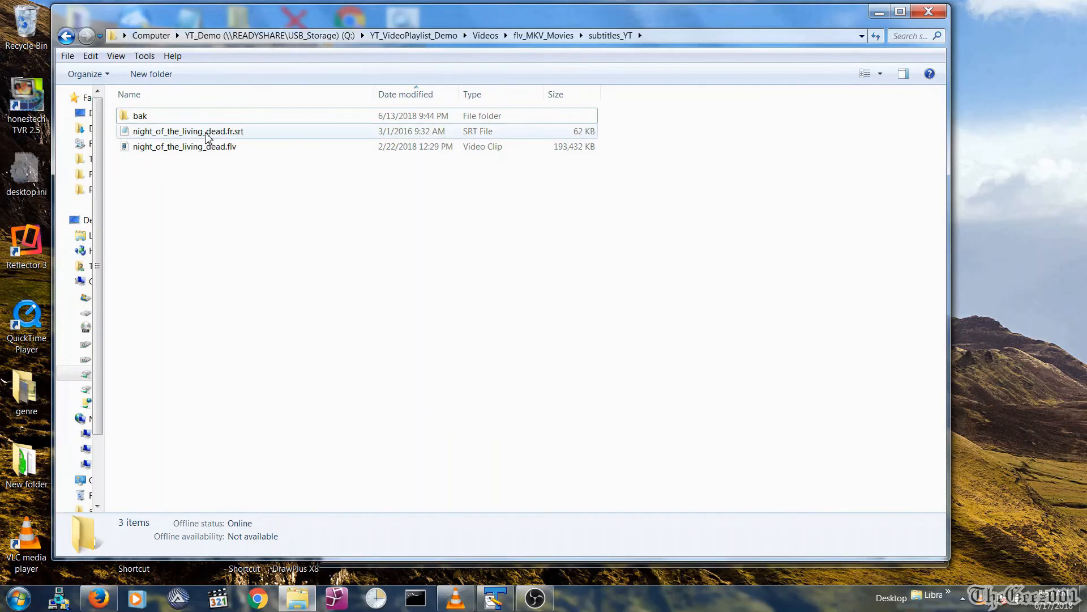
# - Resync night_of_the_living_dead.fr.srt in SubShifter with a -4.6 time shift and save it as night_of_the_living_dead.fr-resync.srt in the subtitles_YT folder
pyautogui.click(655, 36)
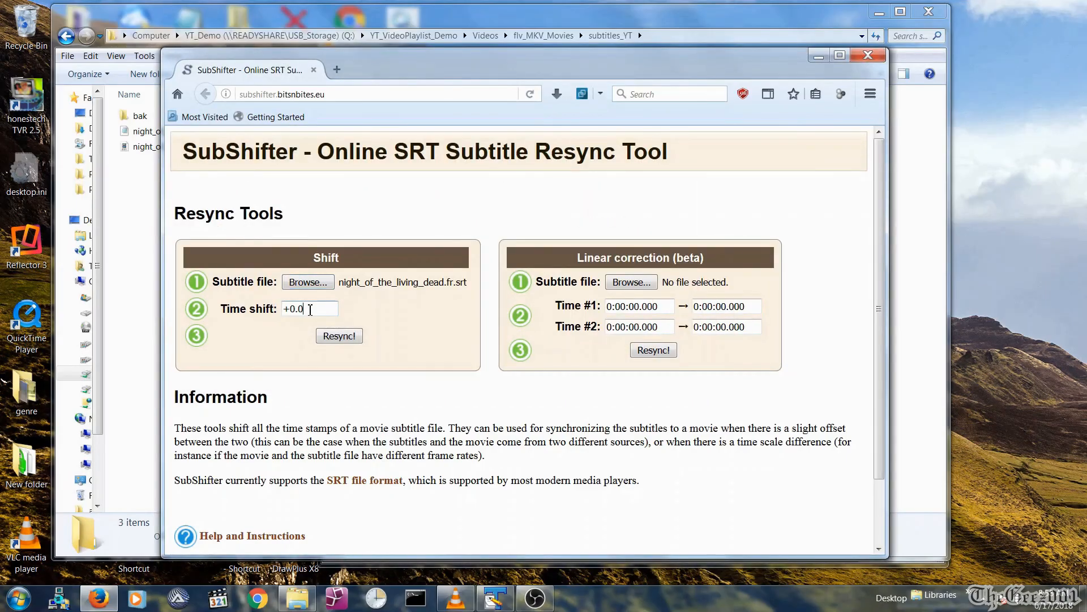
pyautogui.moveTo(309, 309); pyautogui.dragTo(198, 306)
pyautogui.write('-4.6')
pyautogui.click(339, 335)
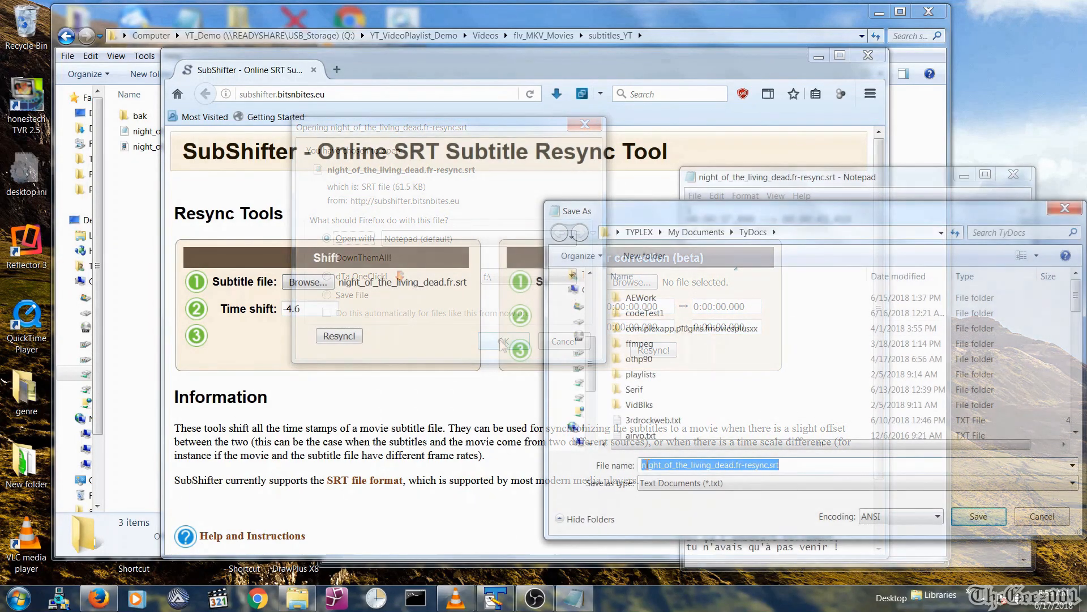
pyautogui.hotkey('ctrl', 'v')
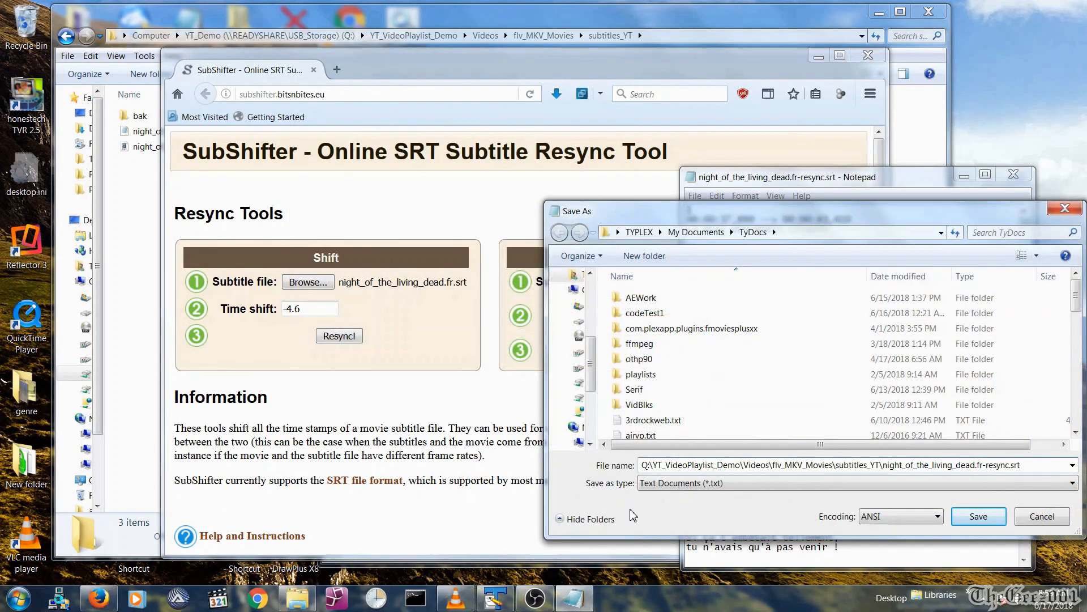
pyautogui.press('Return')
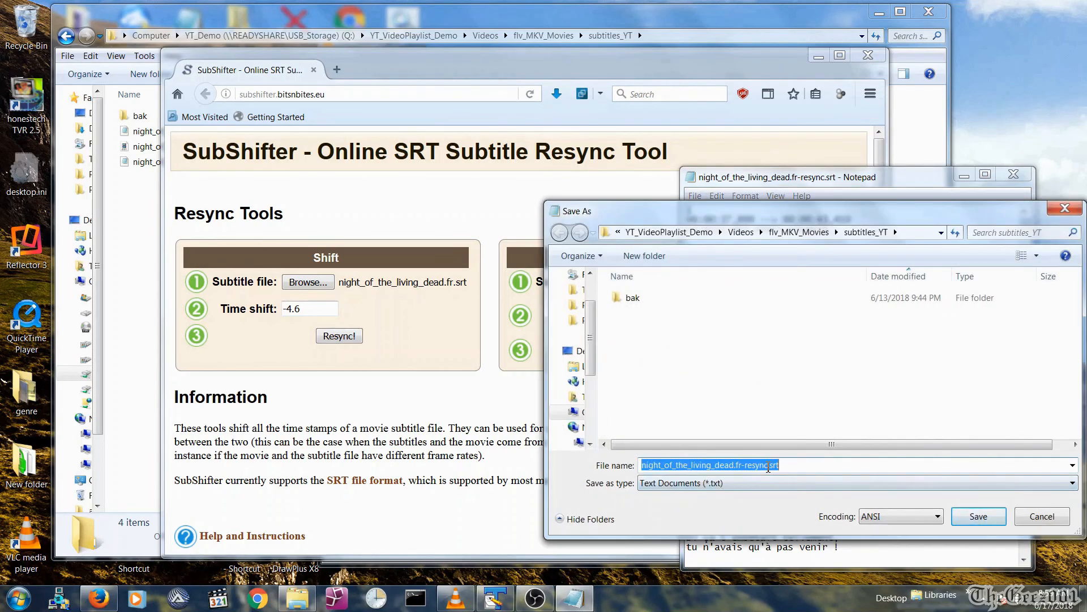
pyautogui.click(801, 463)
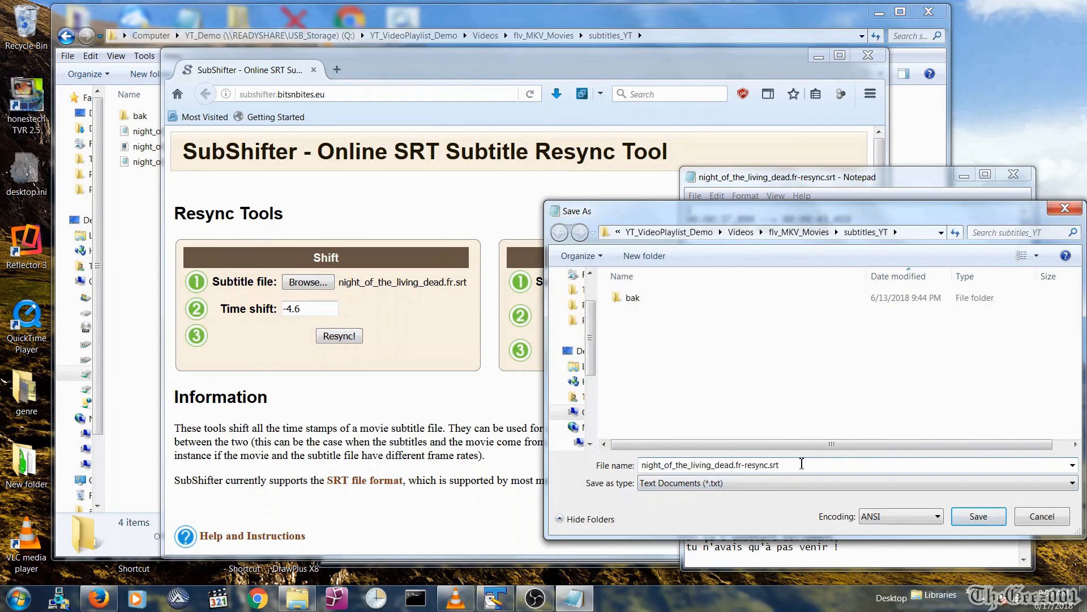
pyautogui.click(978, 516)
pyautogui.click(635, 369)
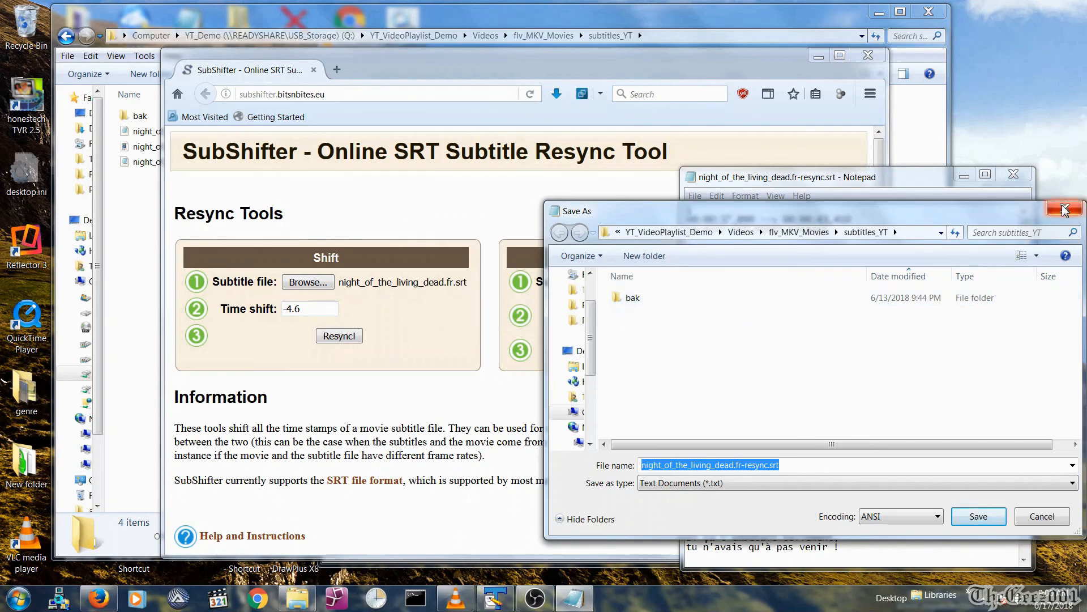
pyautogui.click(862, 464)
pyautogui.click(1042, 516)
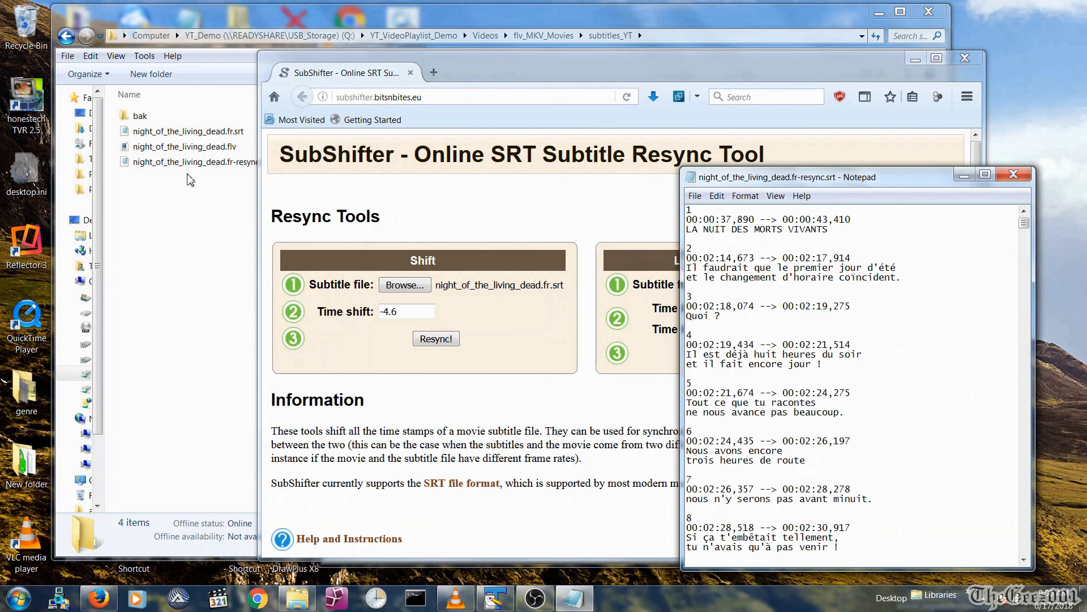
# - Close the Notepad copy, minimize the browser and rename the original subtitle file to night_of_the_living_dead.fr.srt.old
pyautogui.click(1013, 174)
pyautogui.click(915, 59)
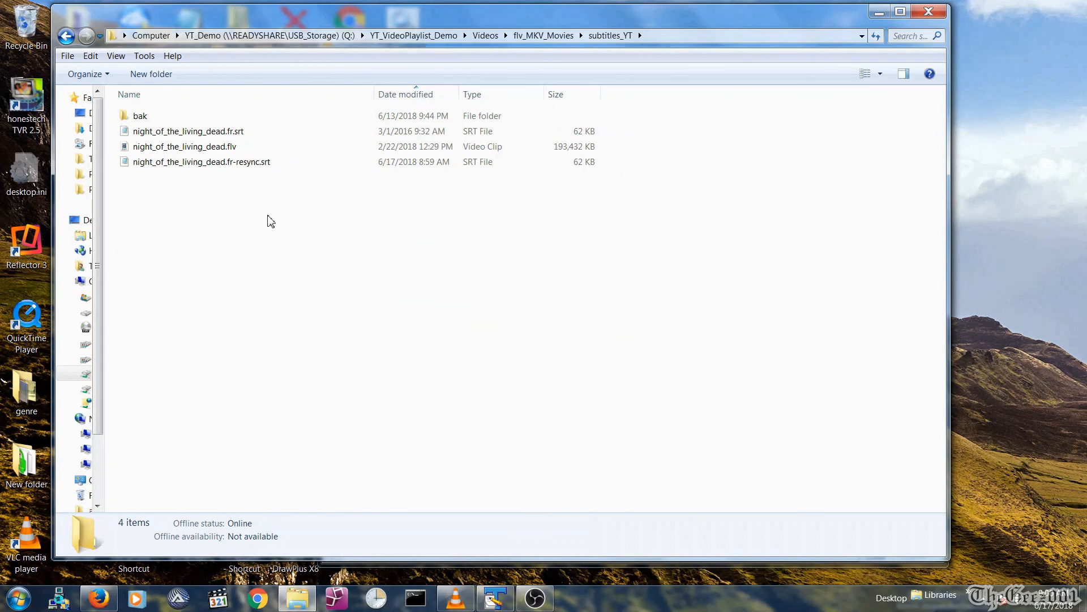
pyautogui.rightClick(224, 136)
pyautogui.click(244, 324)
pyautogui.press('End')
pyautogui.write('.ols')
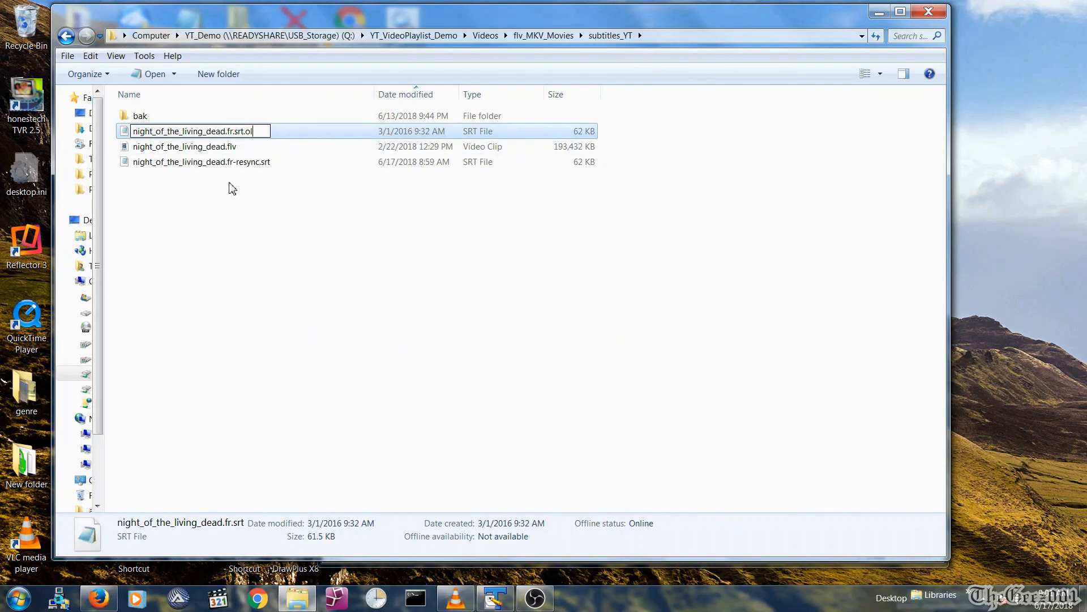
pyautogui.write('old')
pyautogui.press('Return')
pyautogui.press('Return')
# - Rename the resynced subtitle file to night_of_the_living_dead.fr.srt and switch to VLC
pyautogui.click(262, 164)
pyautogui.click(261, 162)
pyautogui.press('BackSpace')
pyautogui.press('BackSpace')
pyautogui.press('BackSpace')
pyautogui.press('BackSpace')
pyautogui.press('BackSpace')
pyautogui.press('BackSpace')
pyautogui.press('BackSpace')
pyautogui.write('.')
pyautogui.click(240, 211)
pyautogui.click(456, 598)
pyautogui.moveTo(227, 134); pyautogui.dragTo(357, 159)
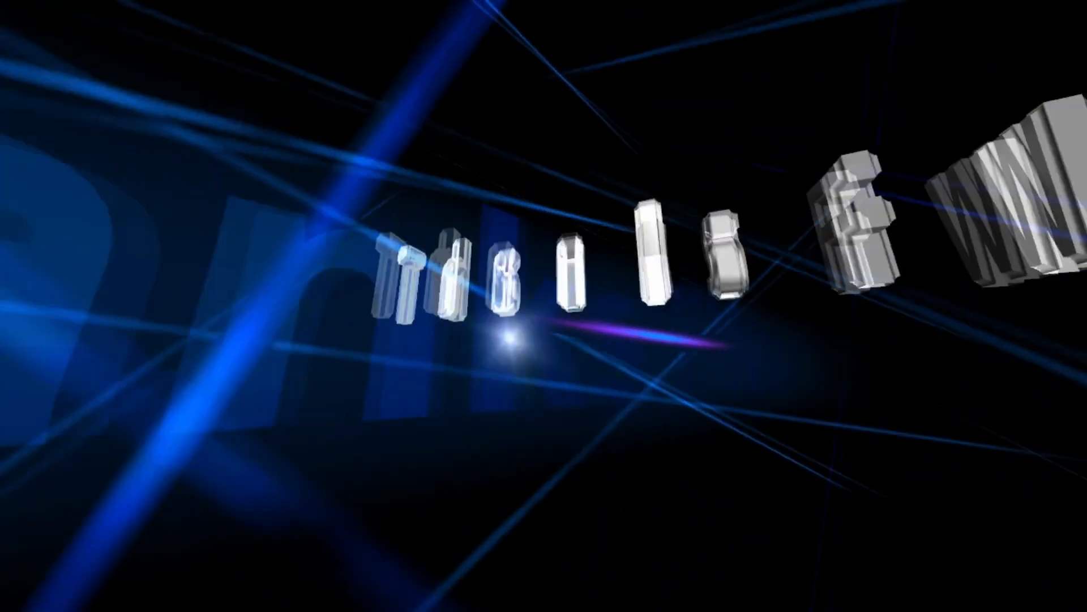